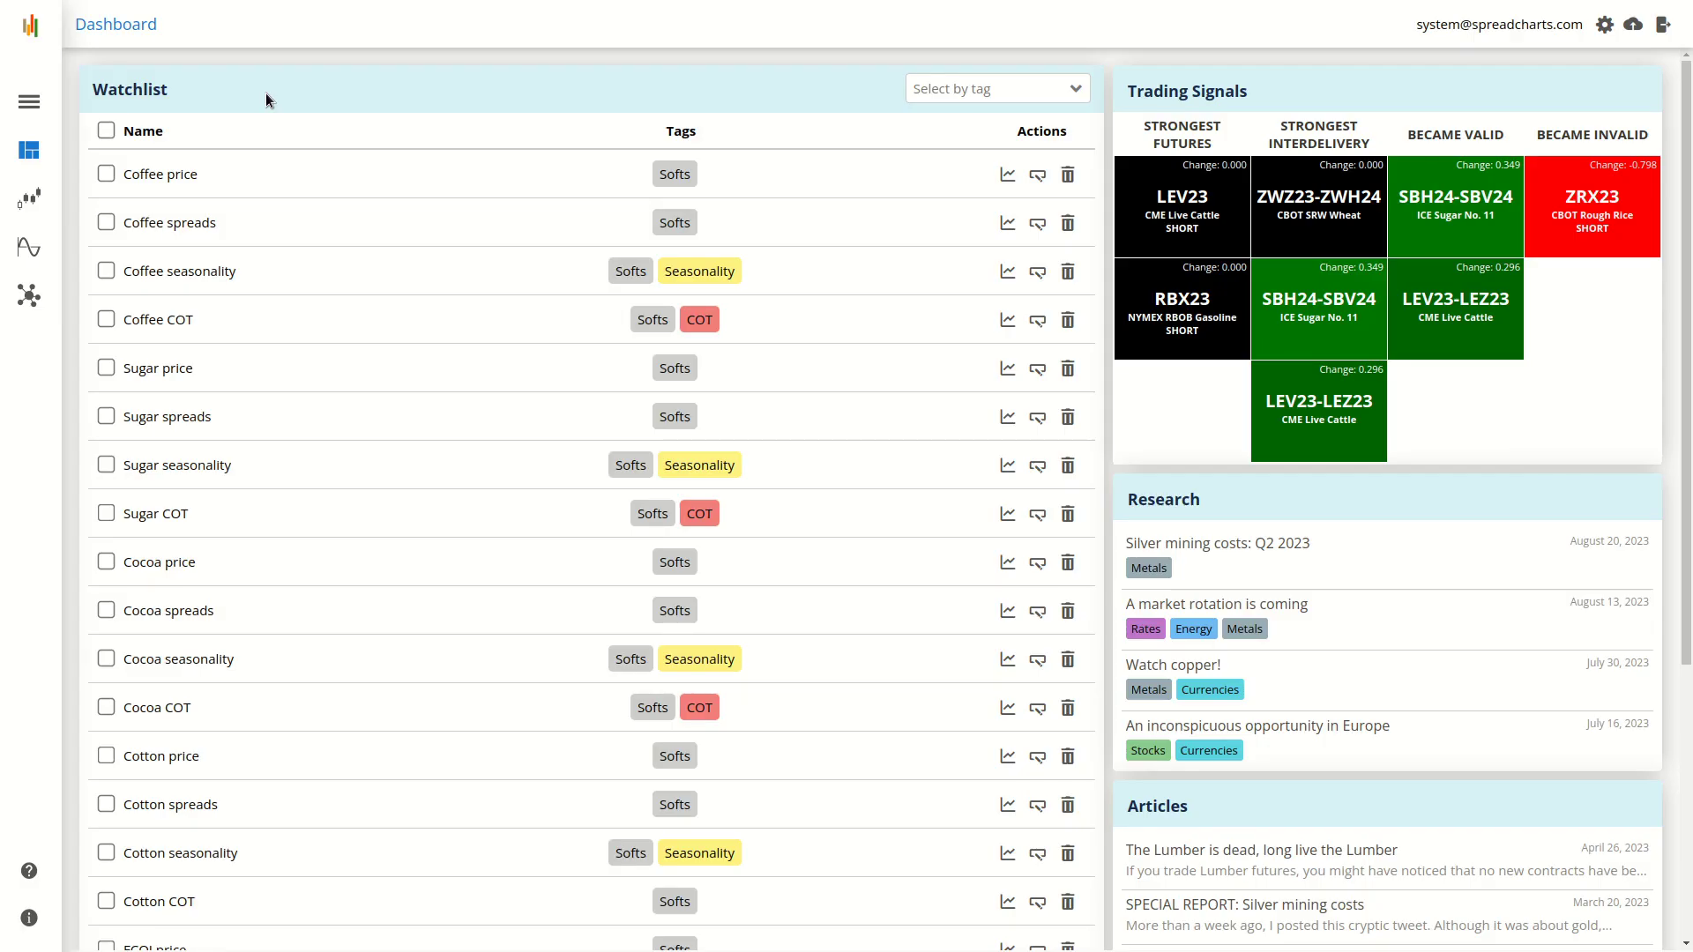
- Open Coffee price, Coffee spreads, Coffee seasonality and Coffee COT together as four chart tabs
click(107, 173)
click(106, 222)
click(107, 270)
click(106, 320)
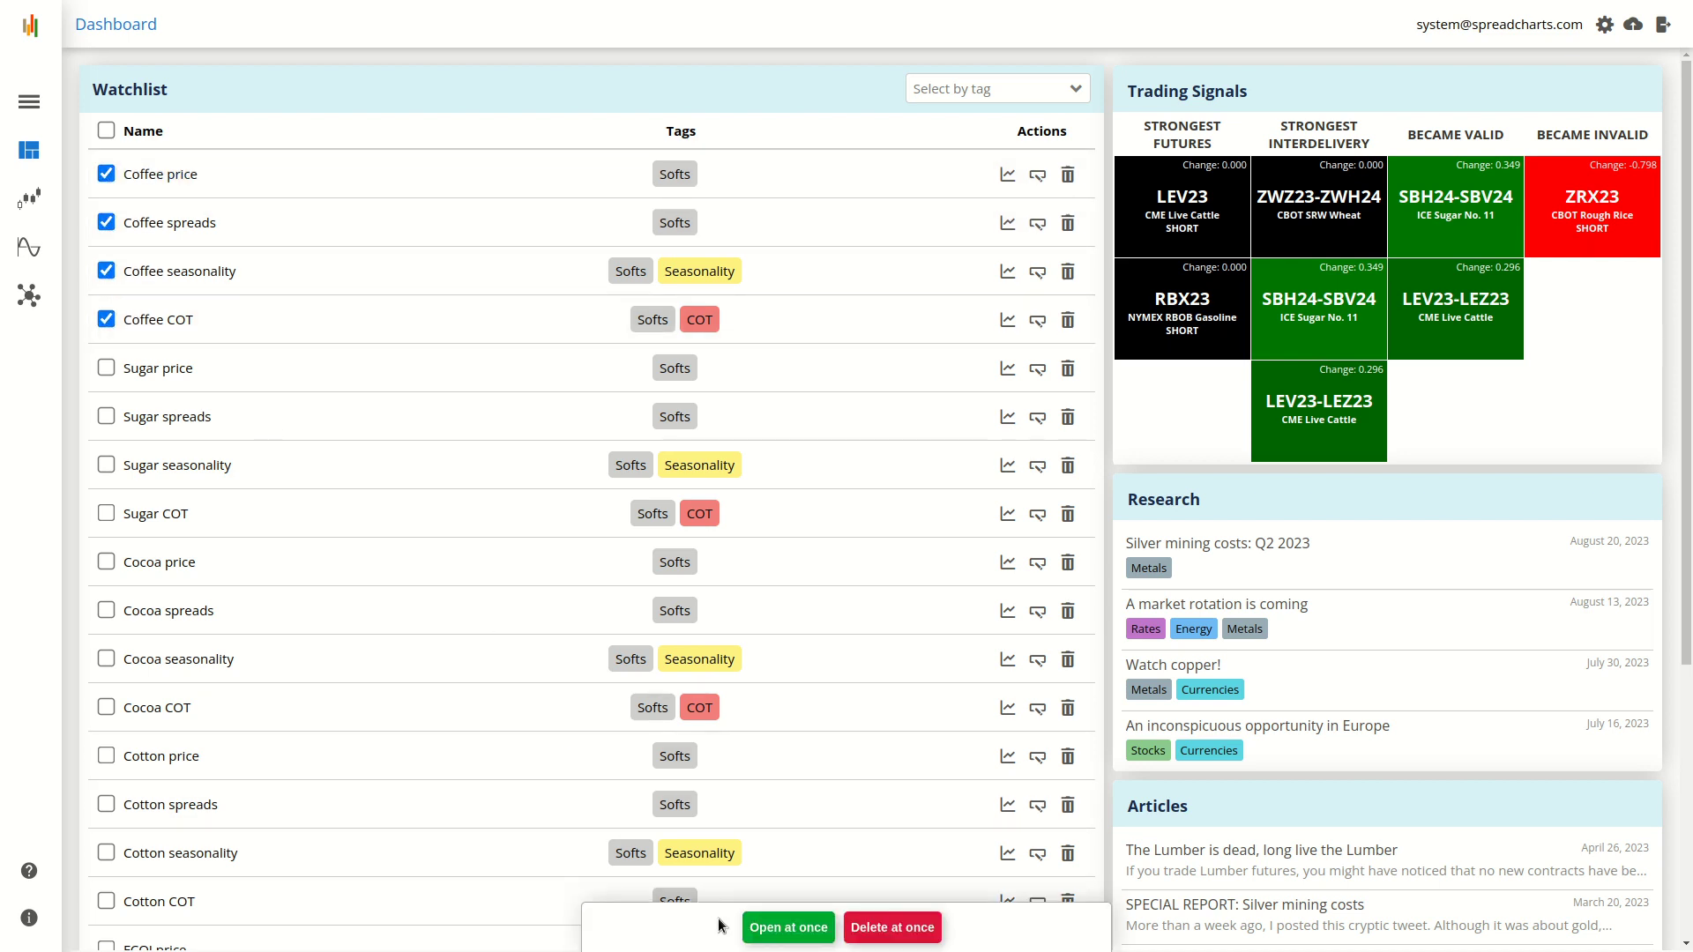
click(768, 928)
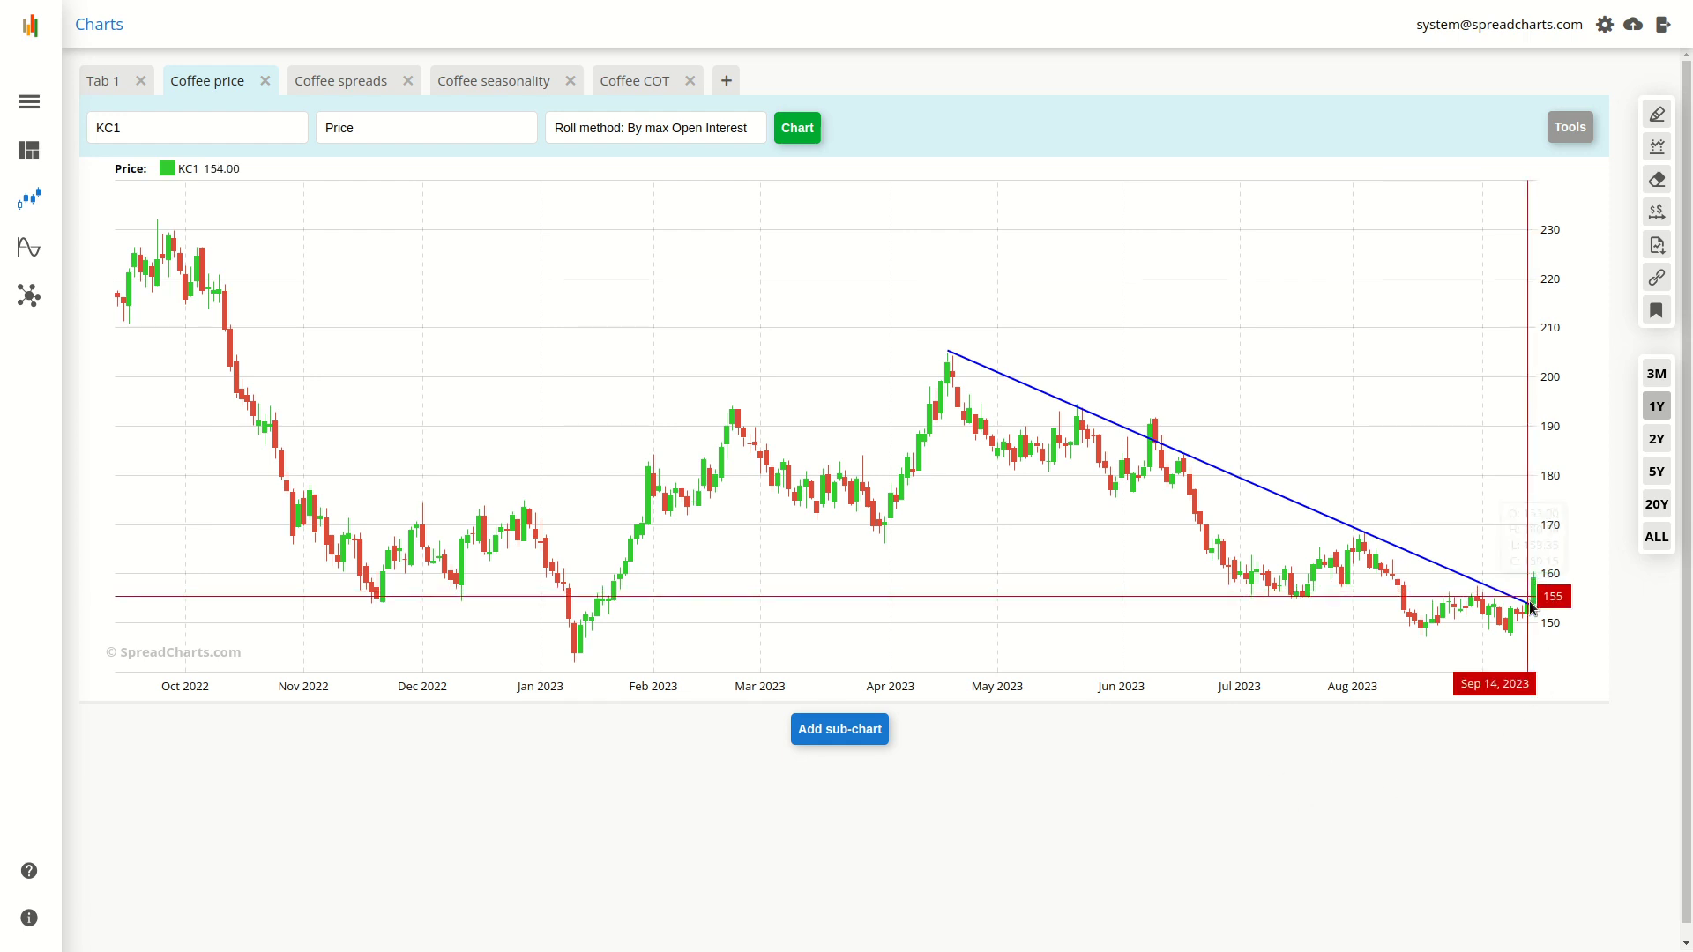
mouse_move(1538, 589)
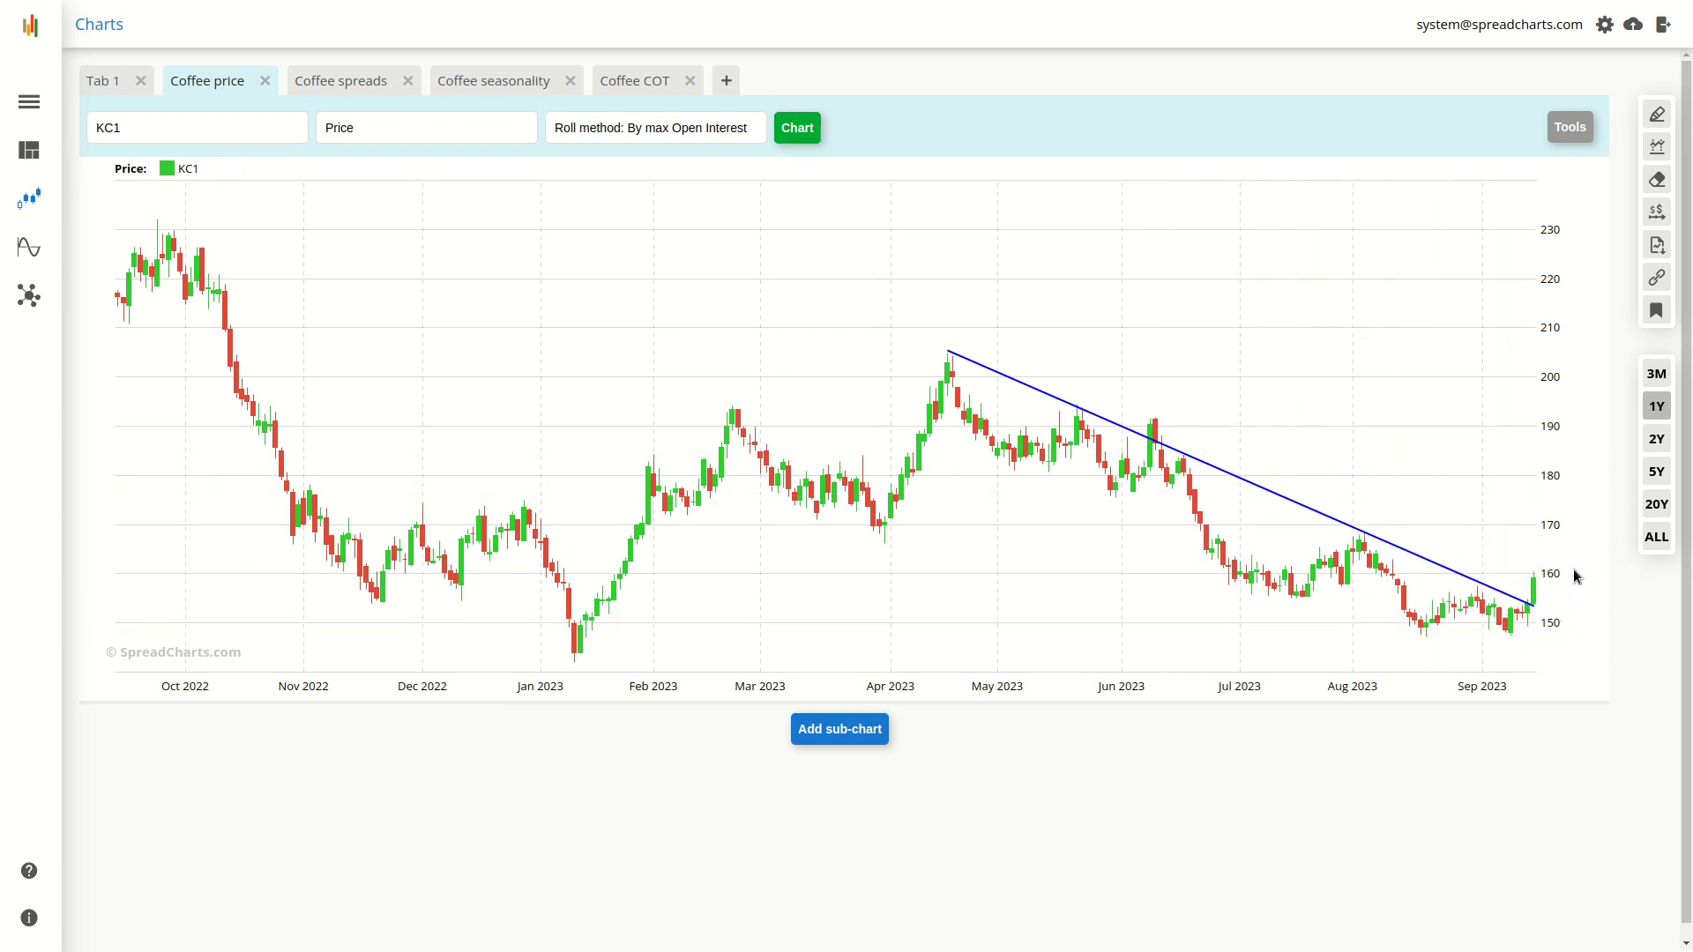
- Review five years of coffee price history, restore the one-year range, then go to Coffee spreads
click(1652, 479)
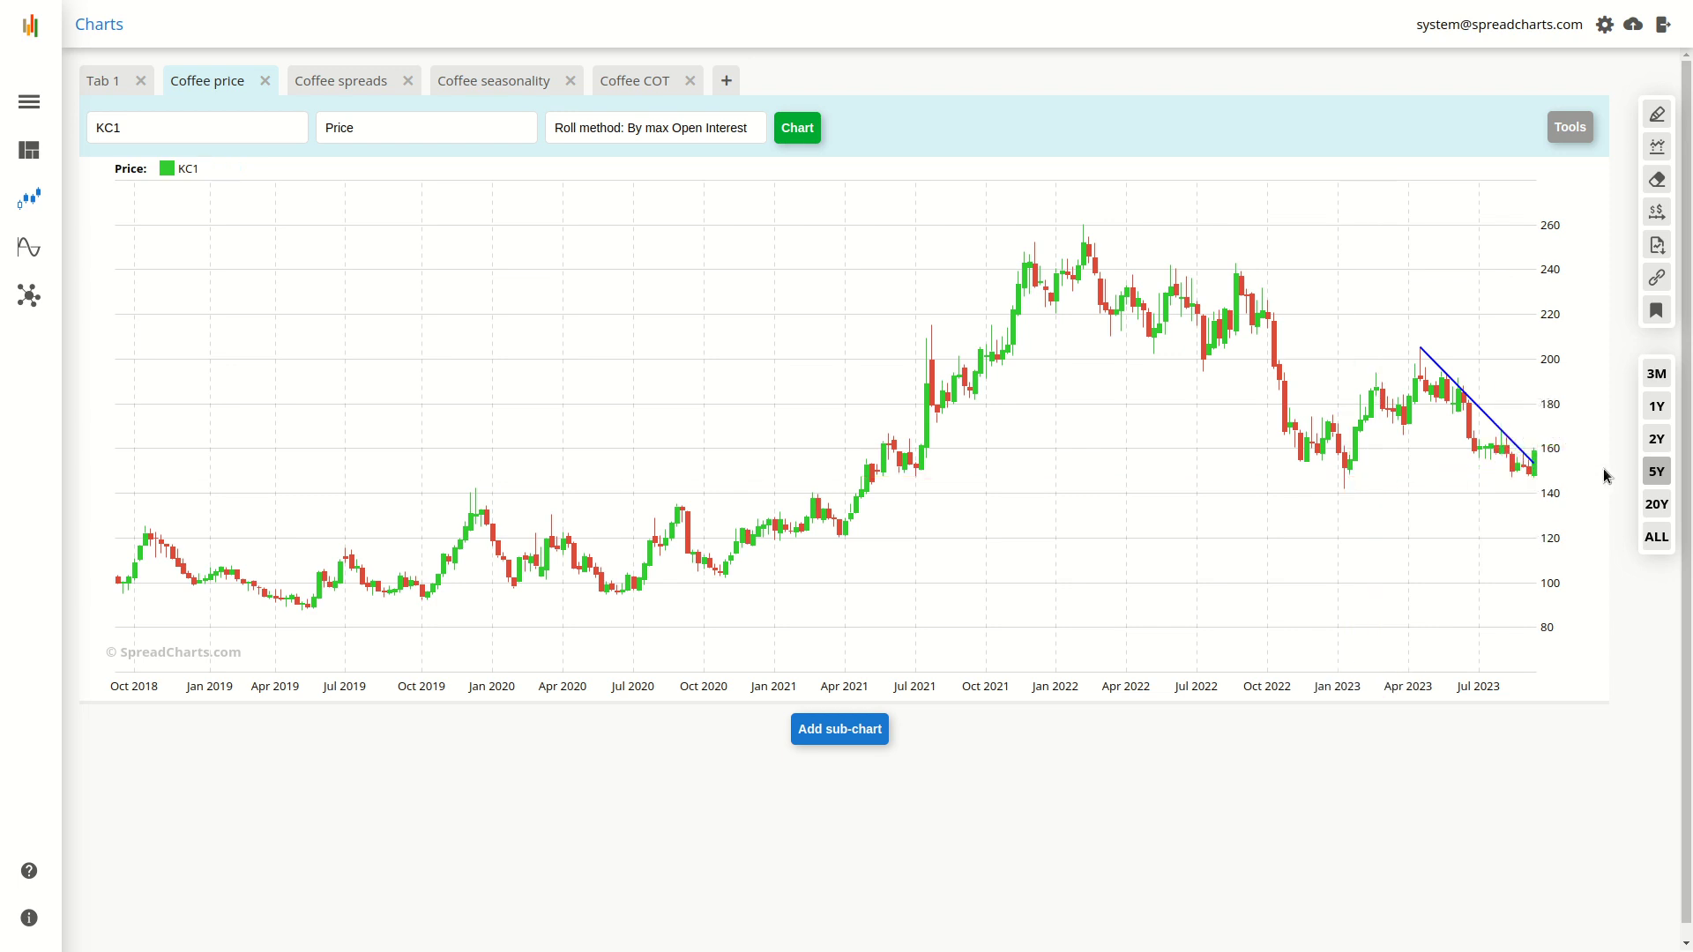
click(1656, 405)
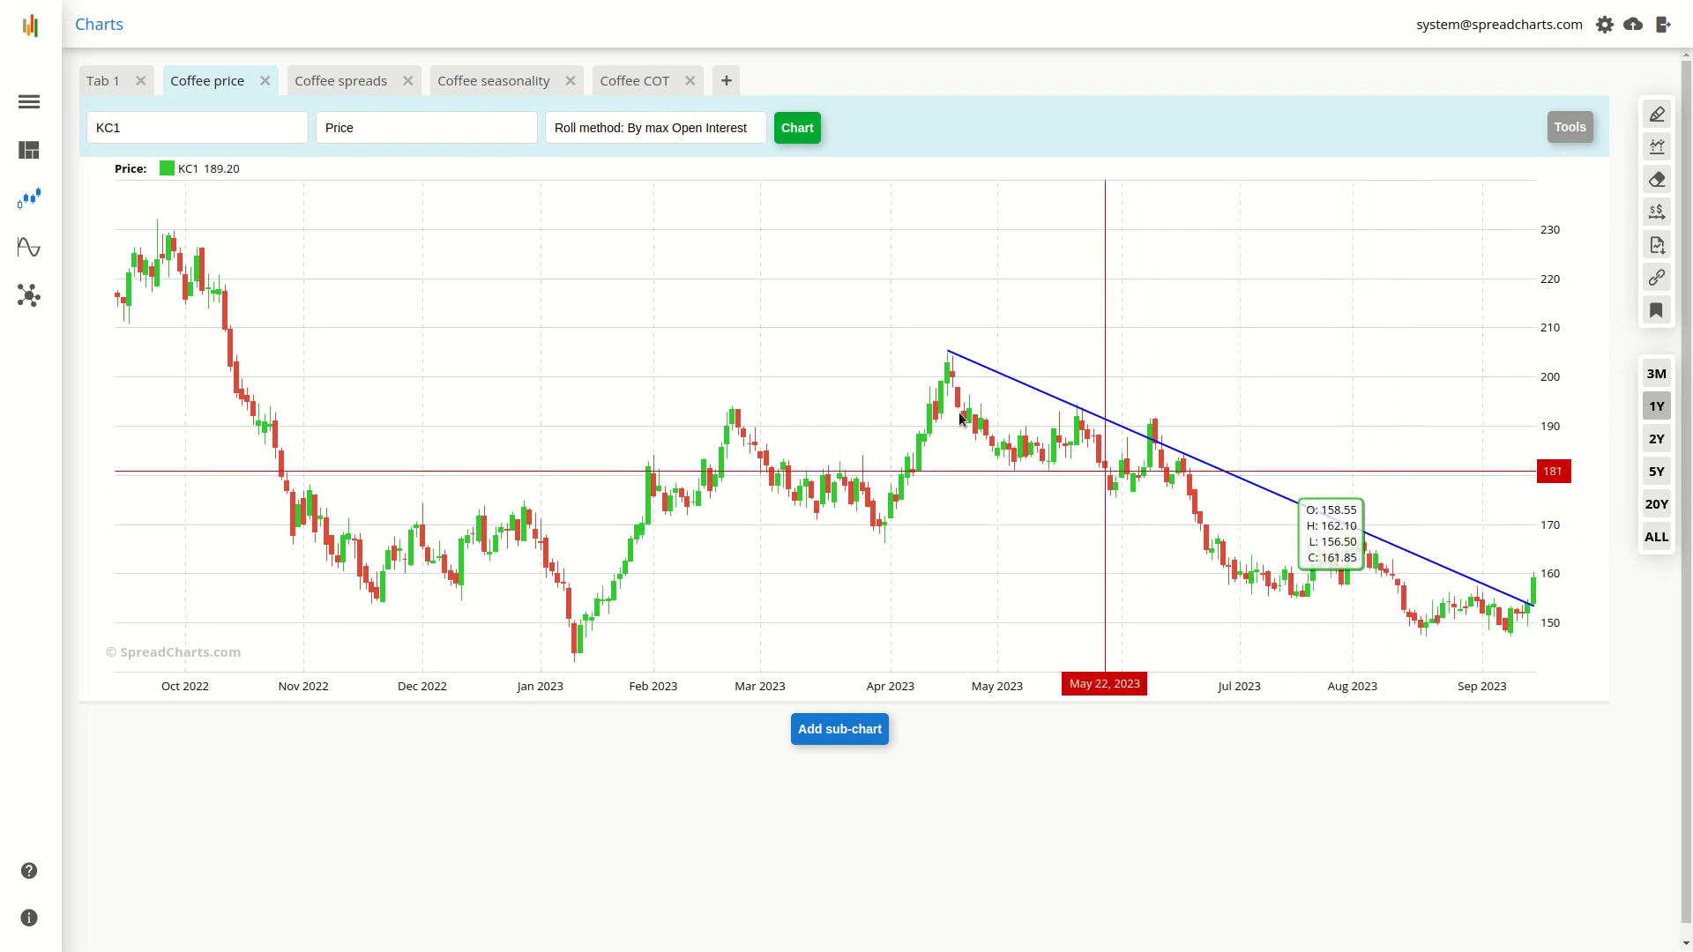
click(350, 89)
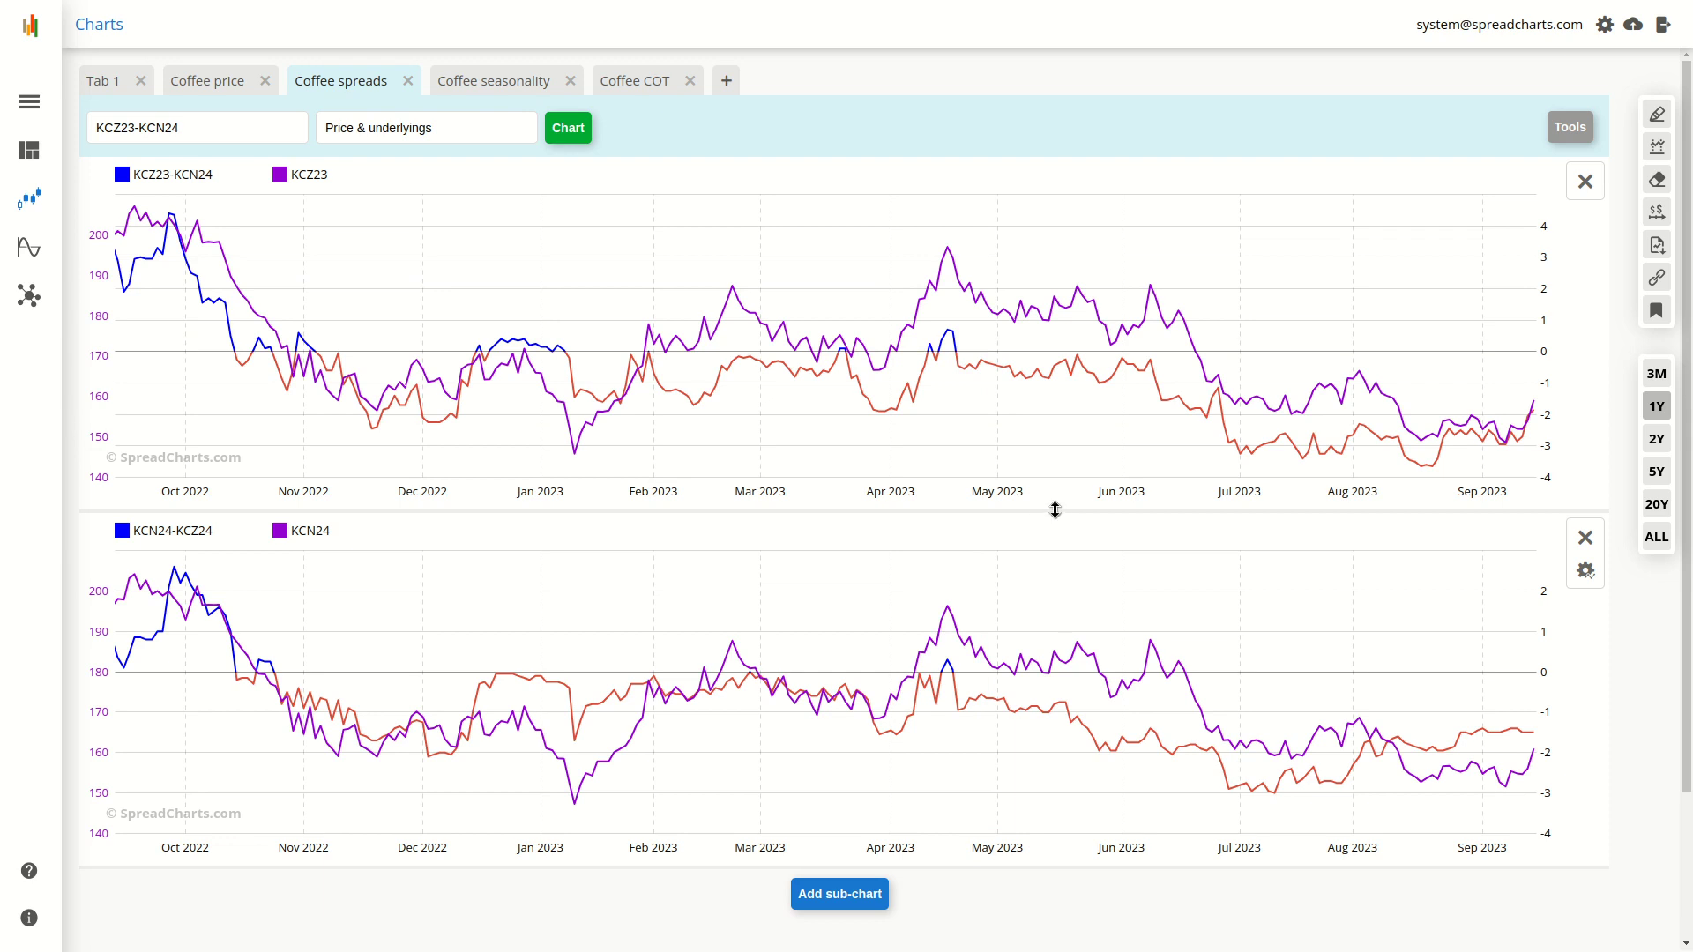
- Enlarge the KCZ23-KCN24 chart, hide KCZ23, and draw a descending trend line from October 2022
drag(1052, 520, 1005, 870)
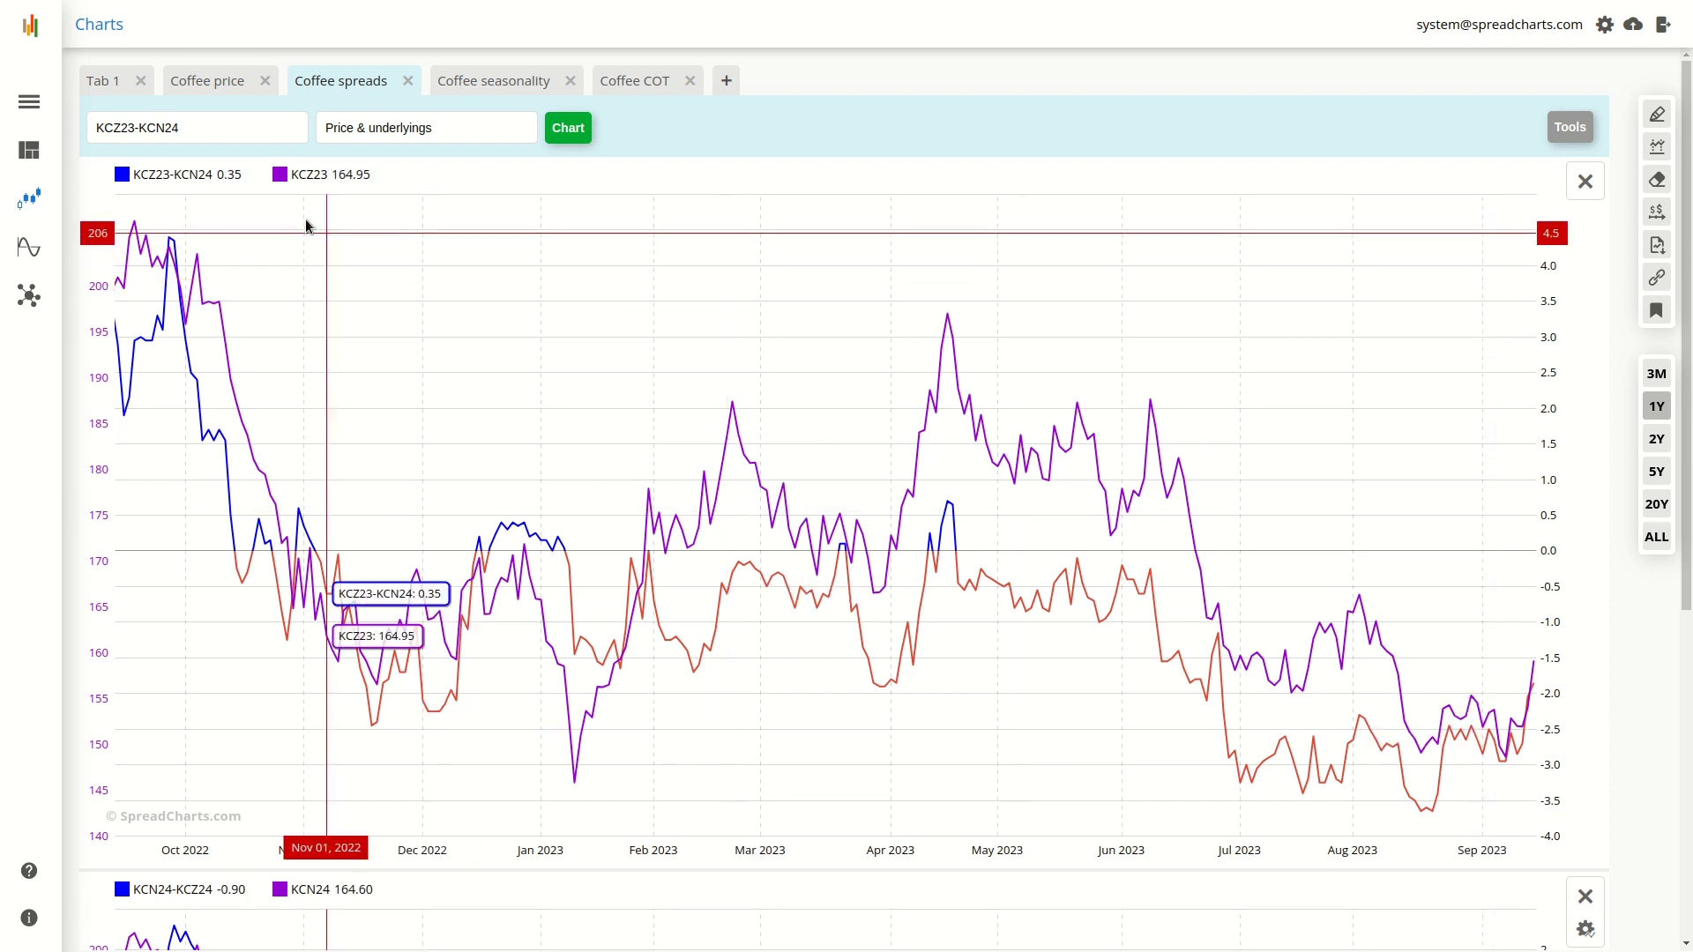
click(284, 175)
click(1657, 115)
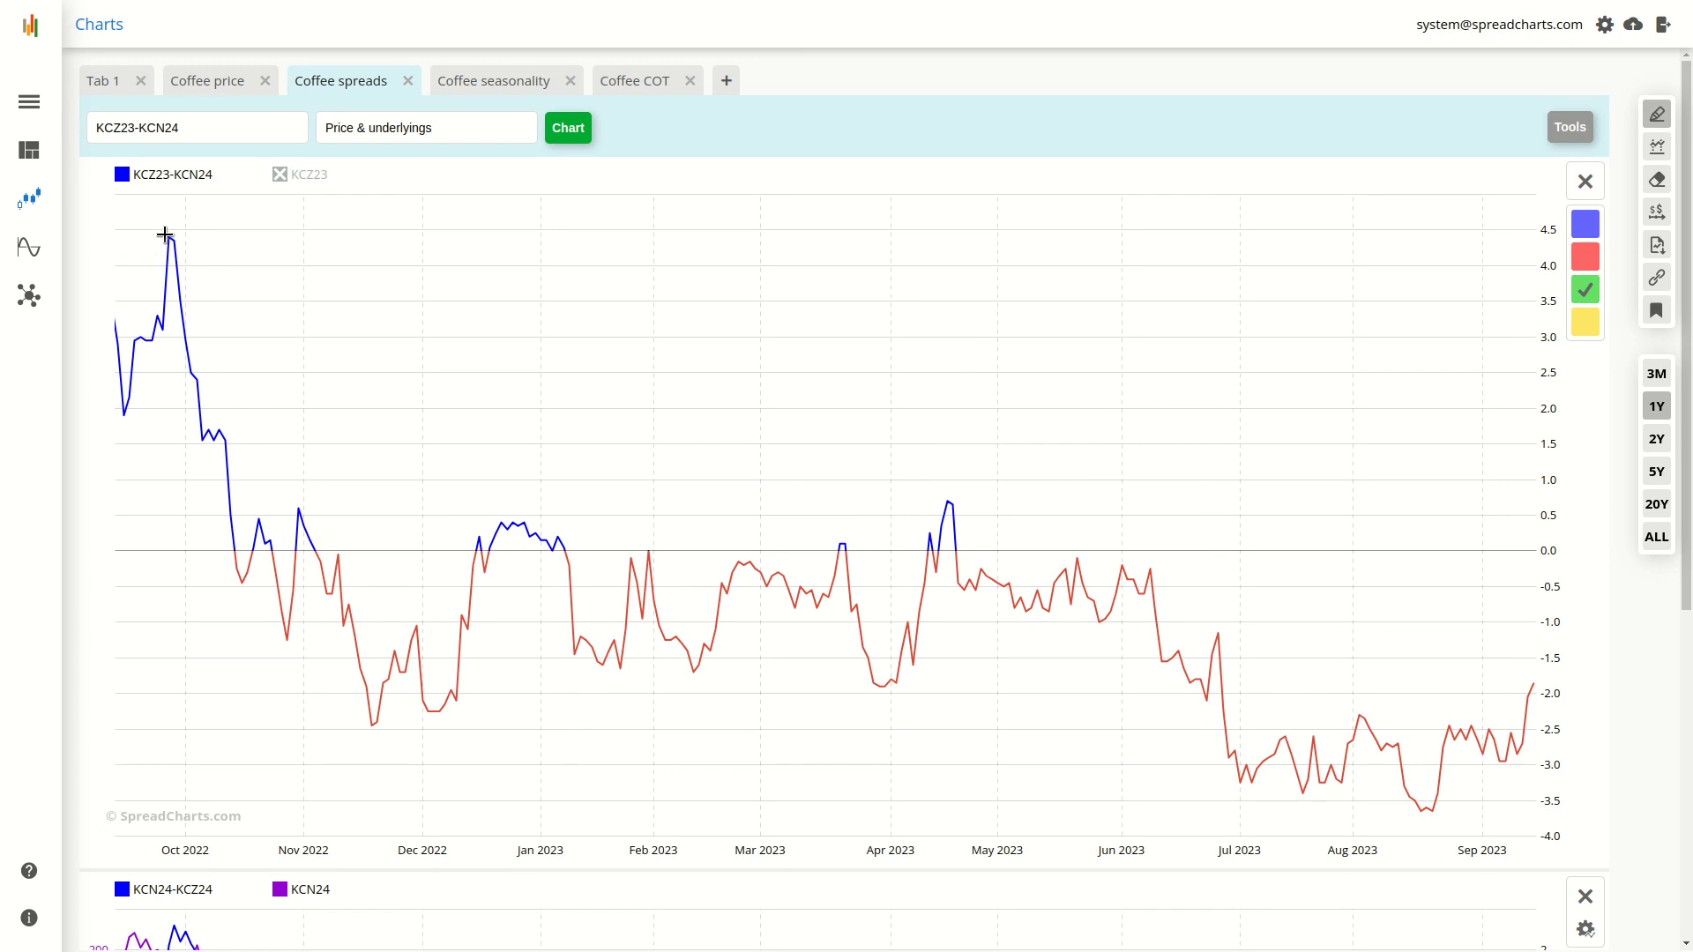
mouse_move(170, 232)
mouse_down()
mouse_move(1421, 601)
mouse_move(1585, 685)
mouse_move(1534, 696)
mouse_up()
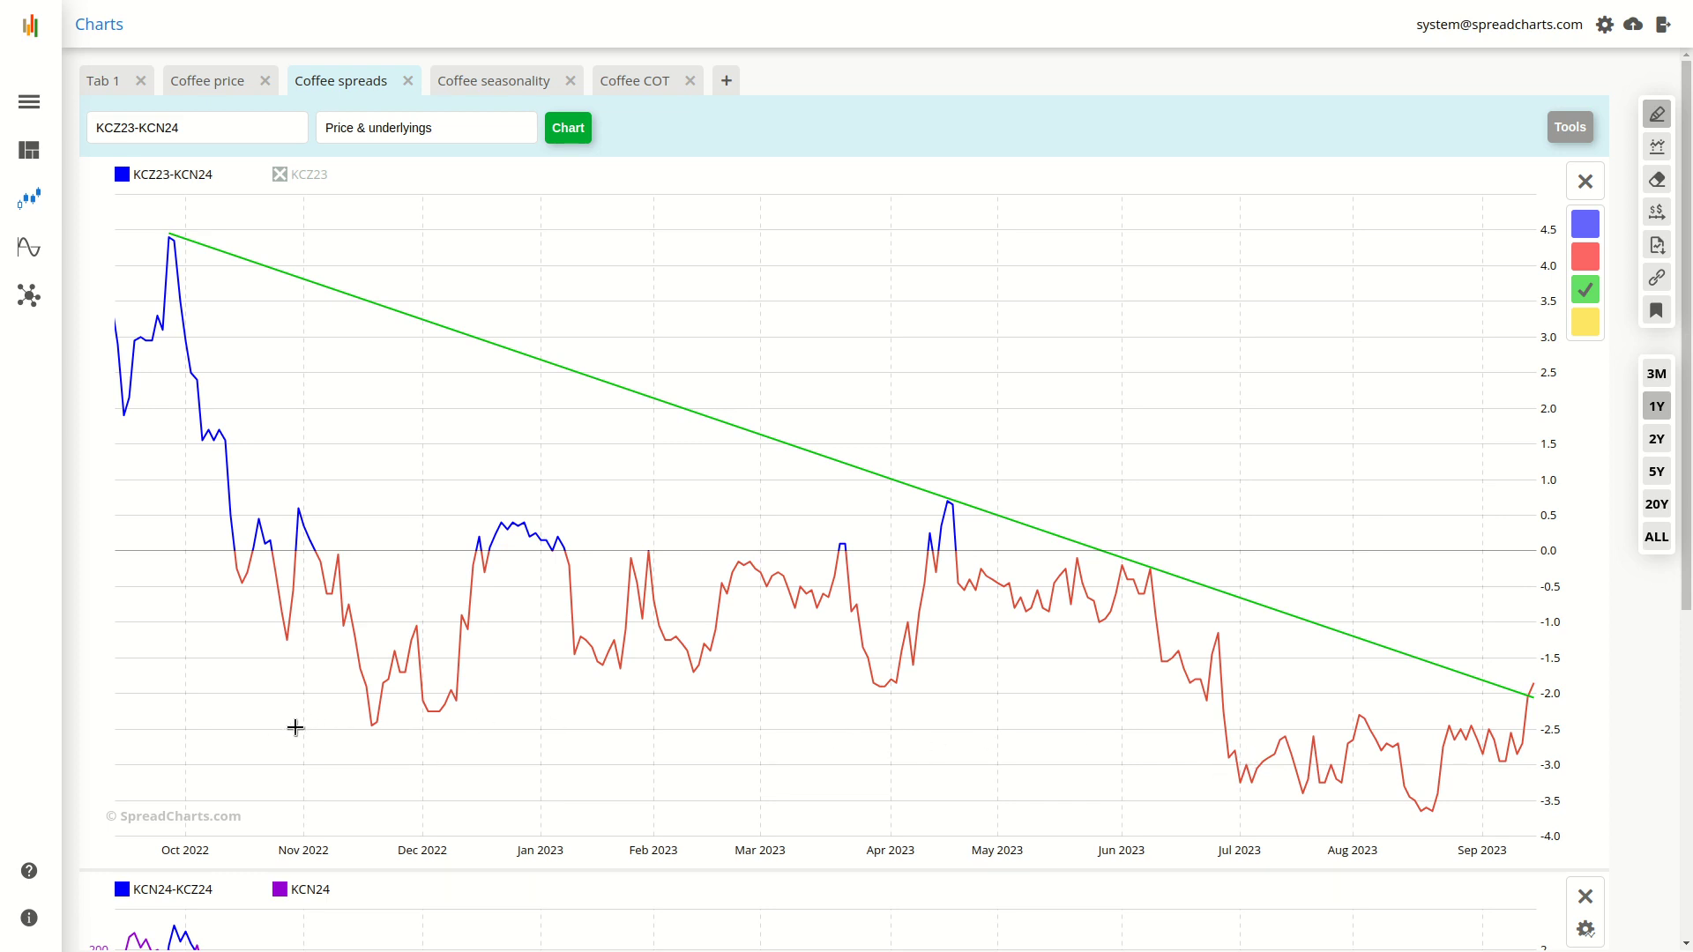
- Draw a horizontal support line near -2.4 from November 2022 to September 2023, then stop drawing
drag(305, 722, 1556, 723)
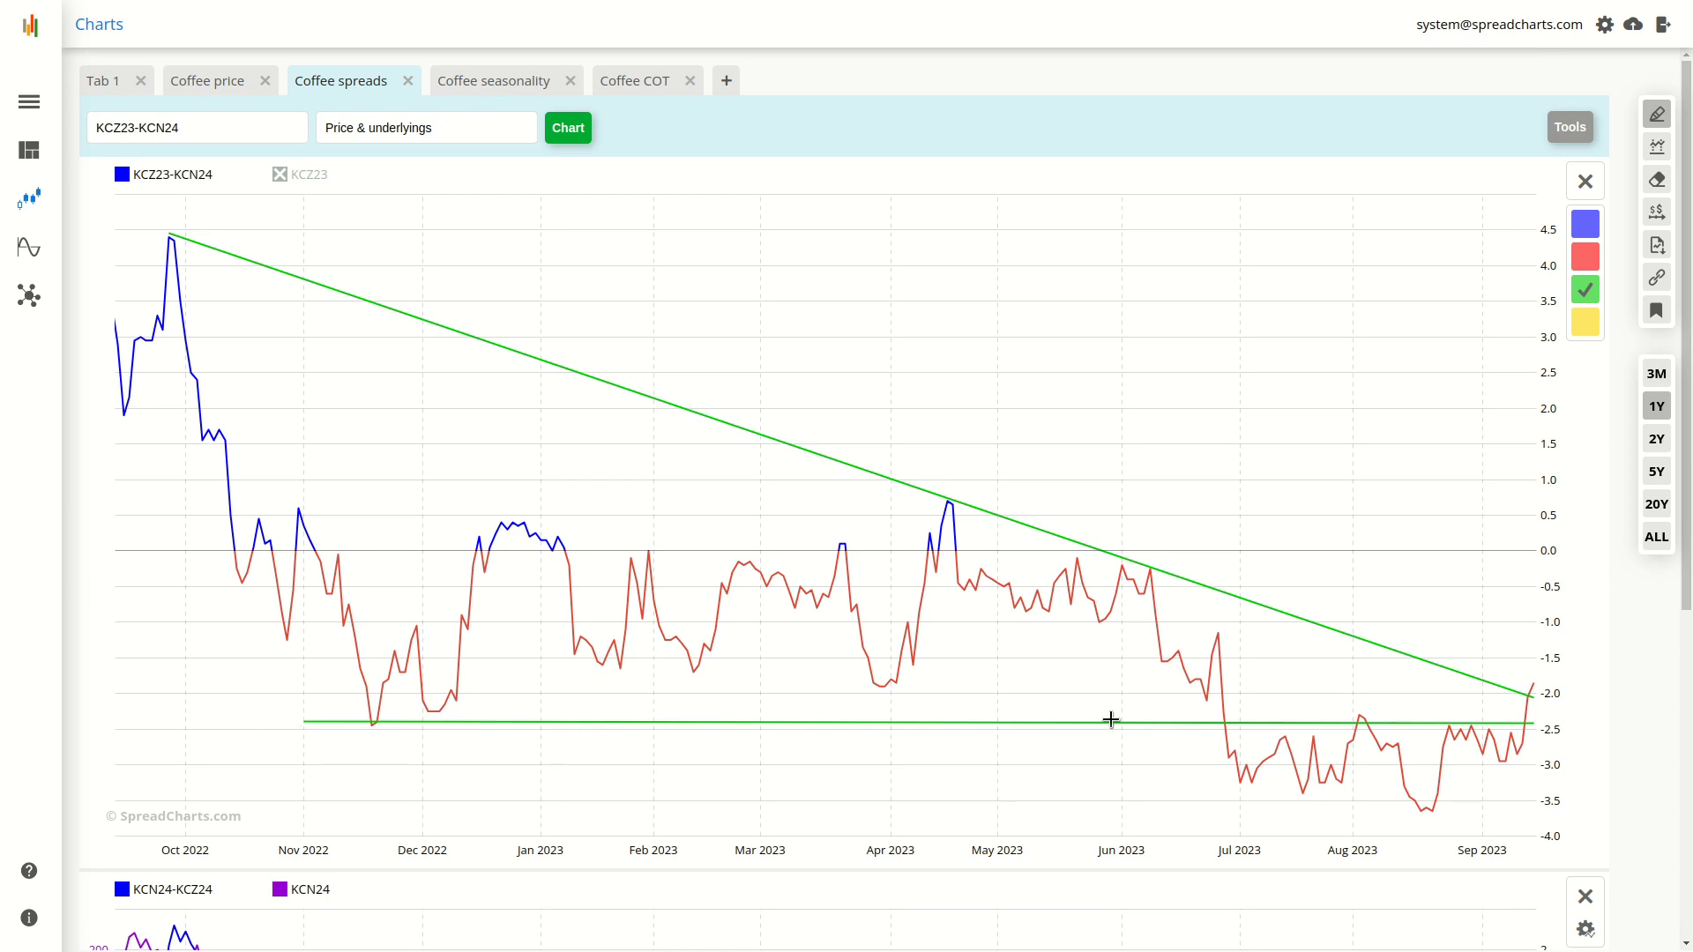
click(1657, 114)
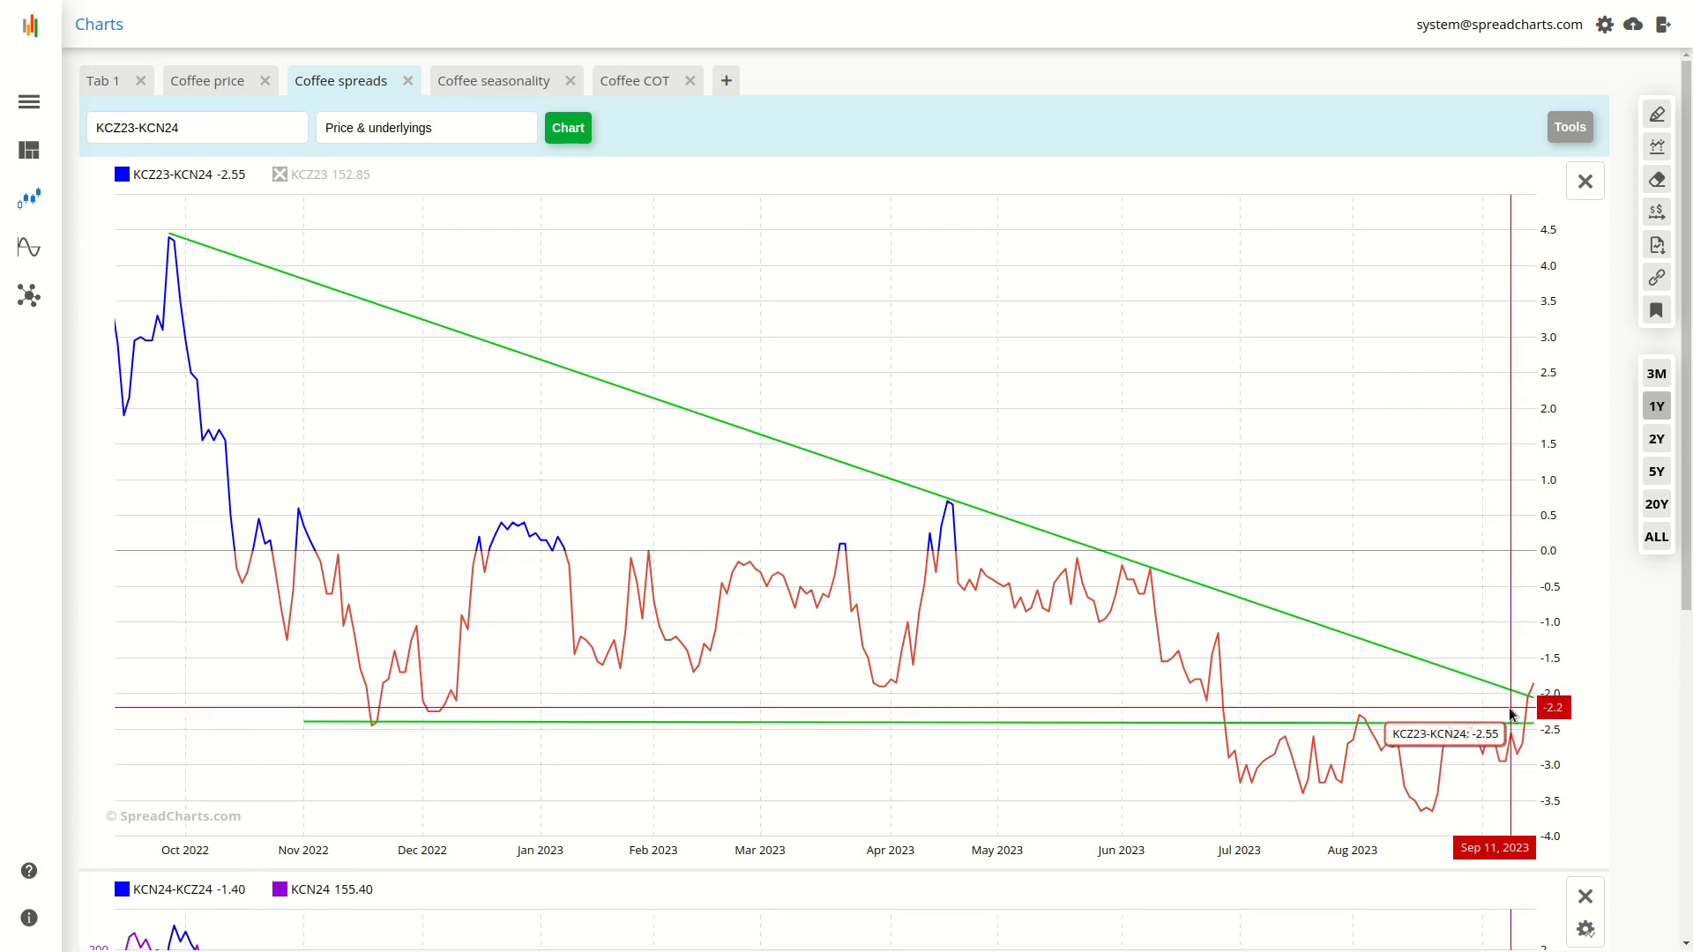
- Make the lower KCN24-KCZ24 spread chart taller
scroll(1330, 443, down, 6)
drag(1137, 686, 1104, 889)
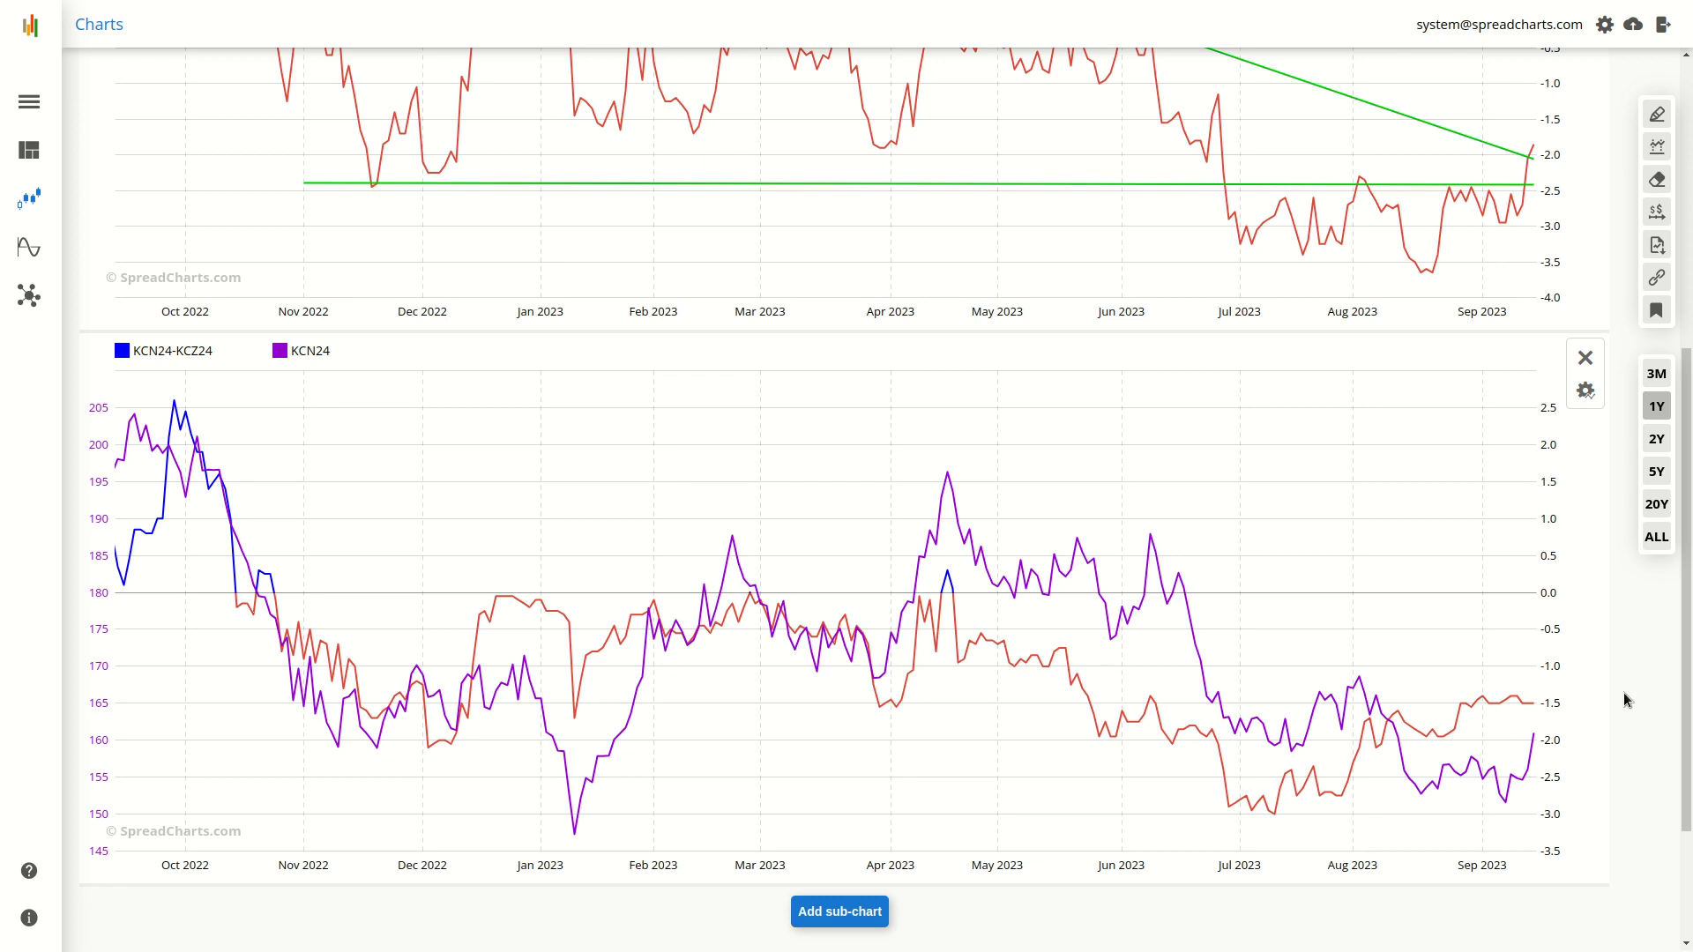
scroll(1613, 633, up, 6)
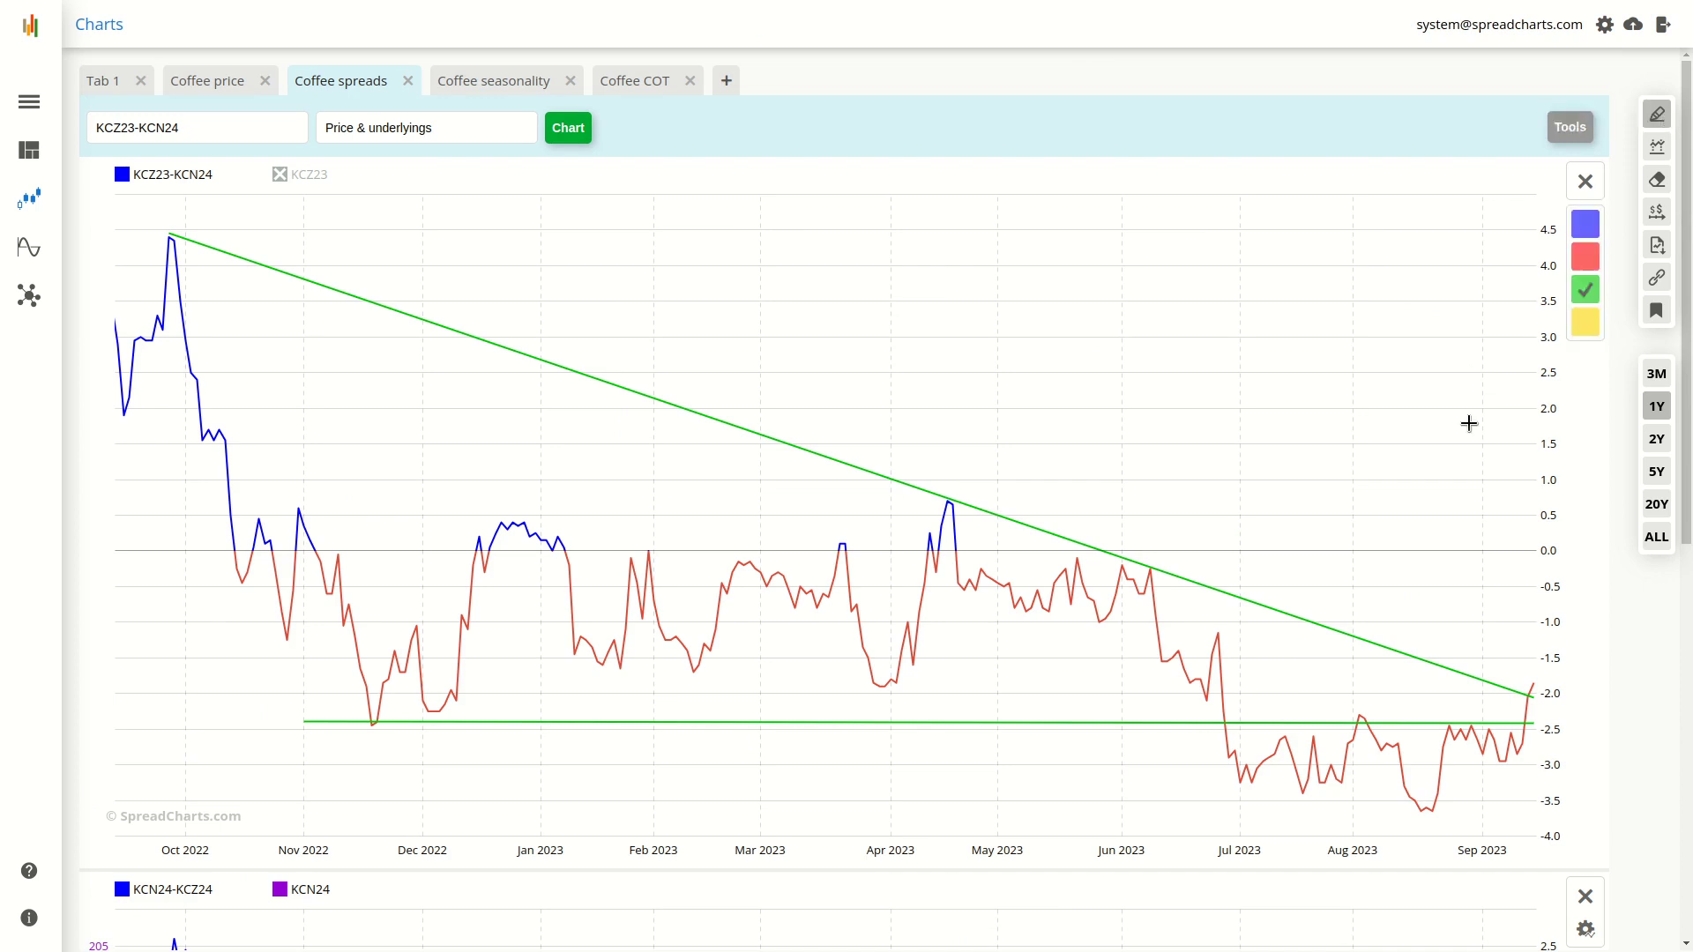
scroll(1476, 427, down, 8)
scroll(1485, 506, up, 2)
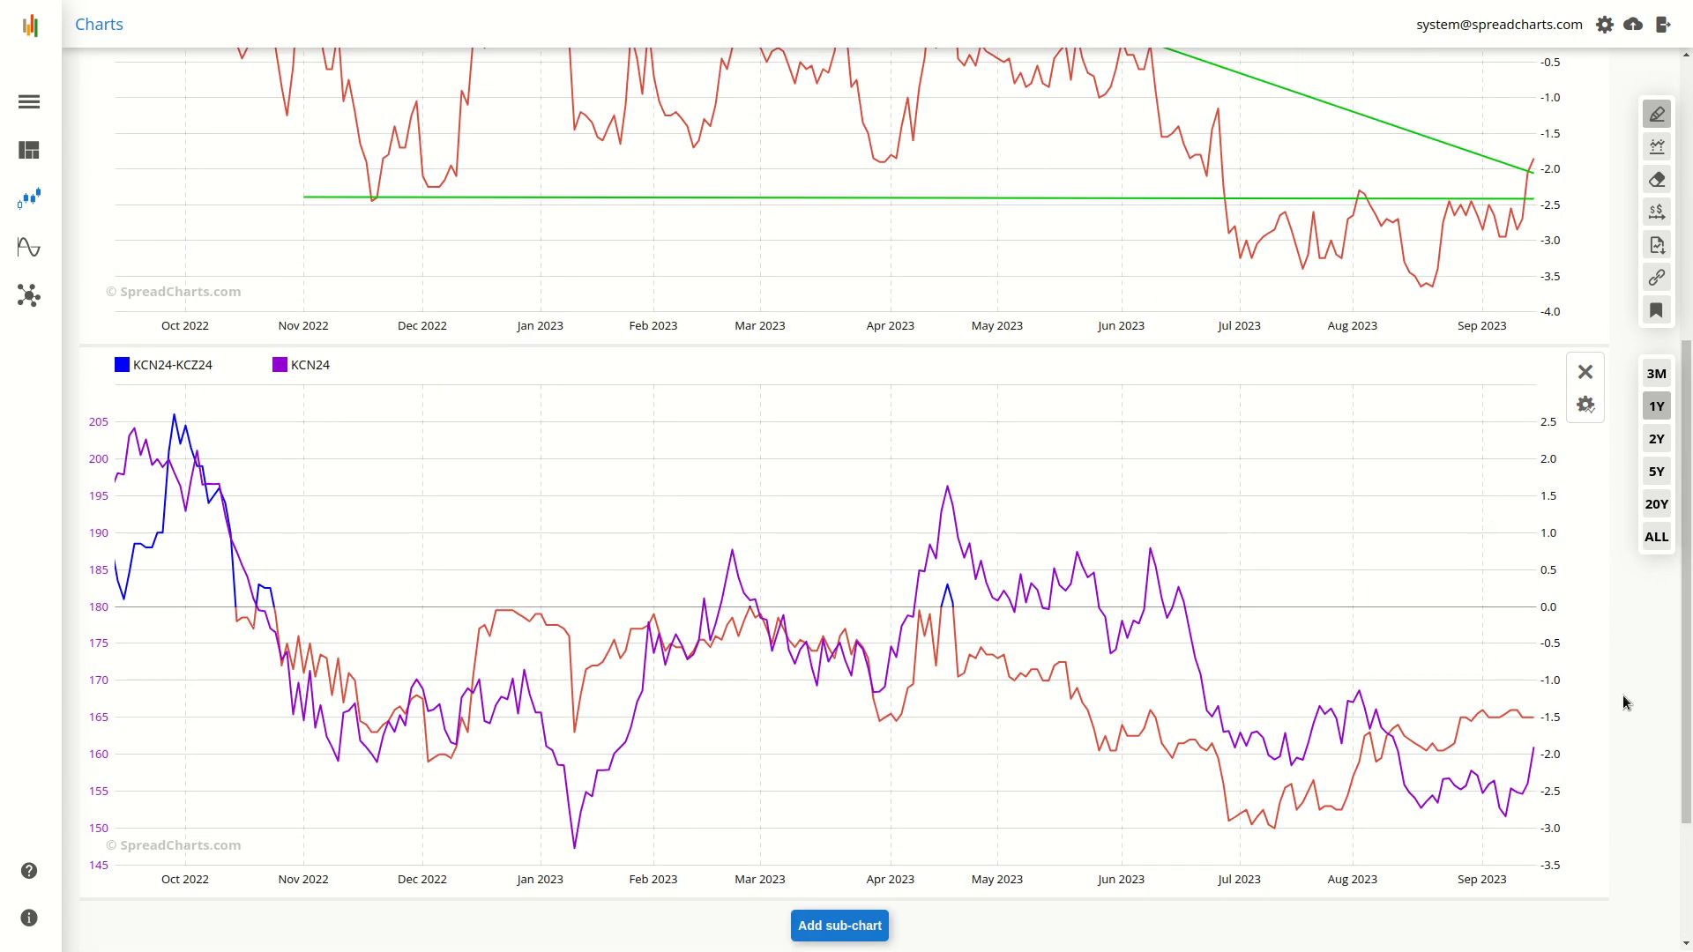
- With KCN24 hidden, draw a rising trend line from the July 2023 low to September, then show KCN24 again
click(287, 366)
click(1274, 834)
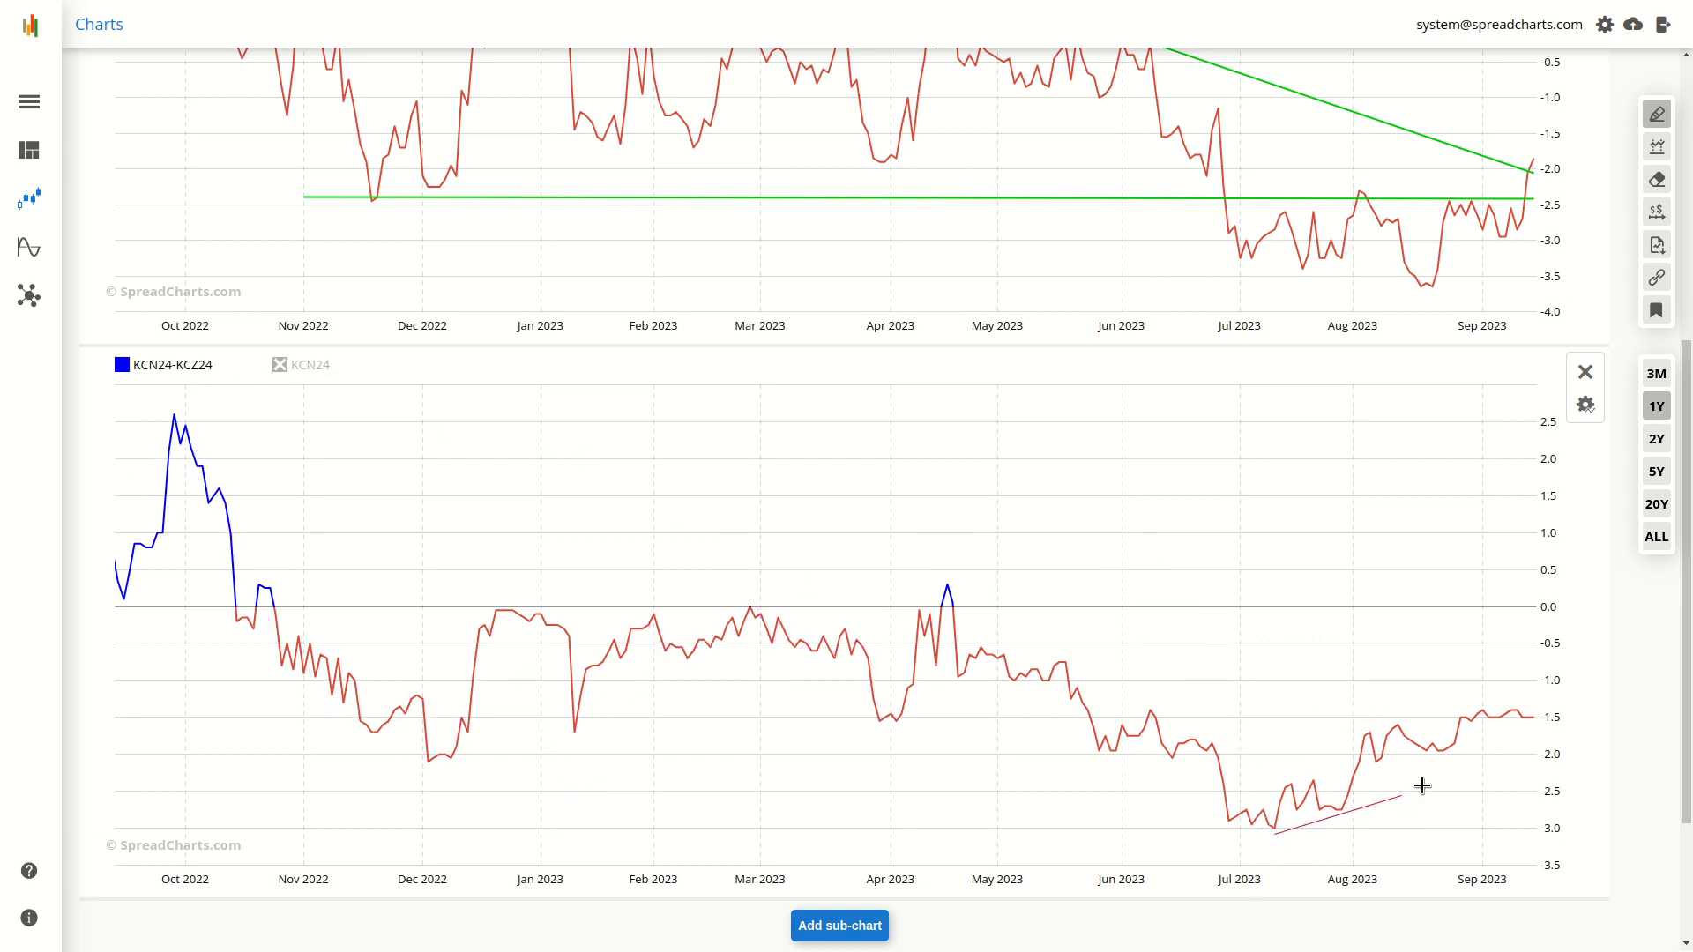
click(1532, 734)
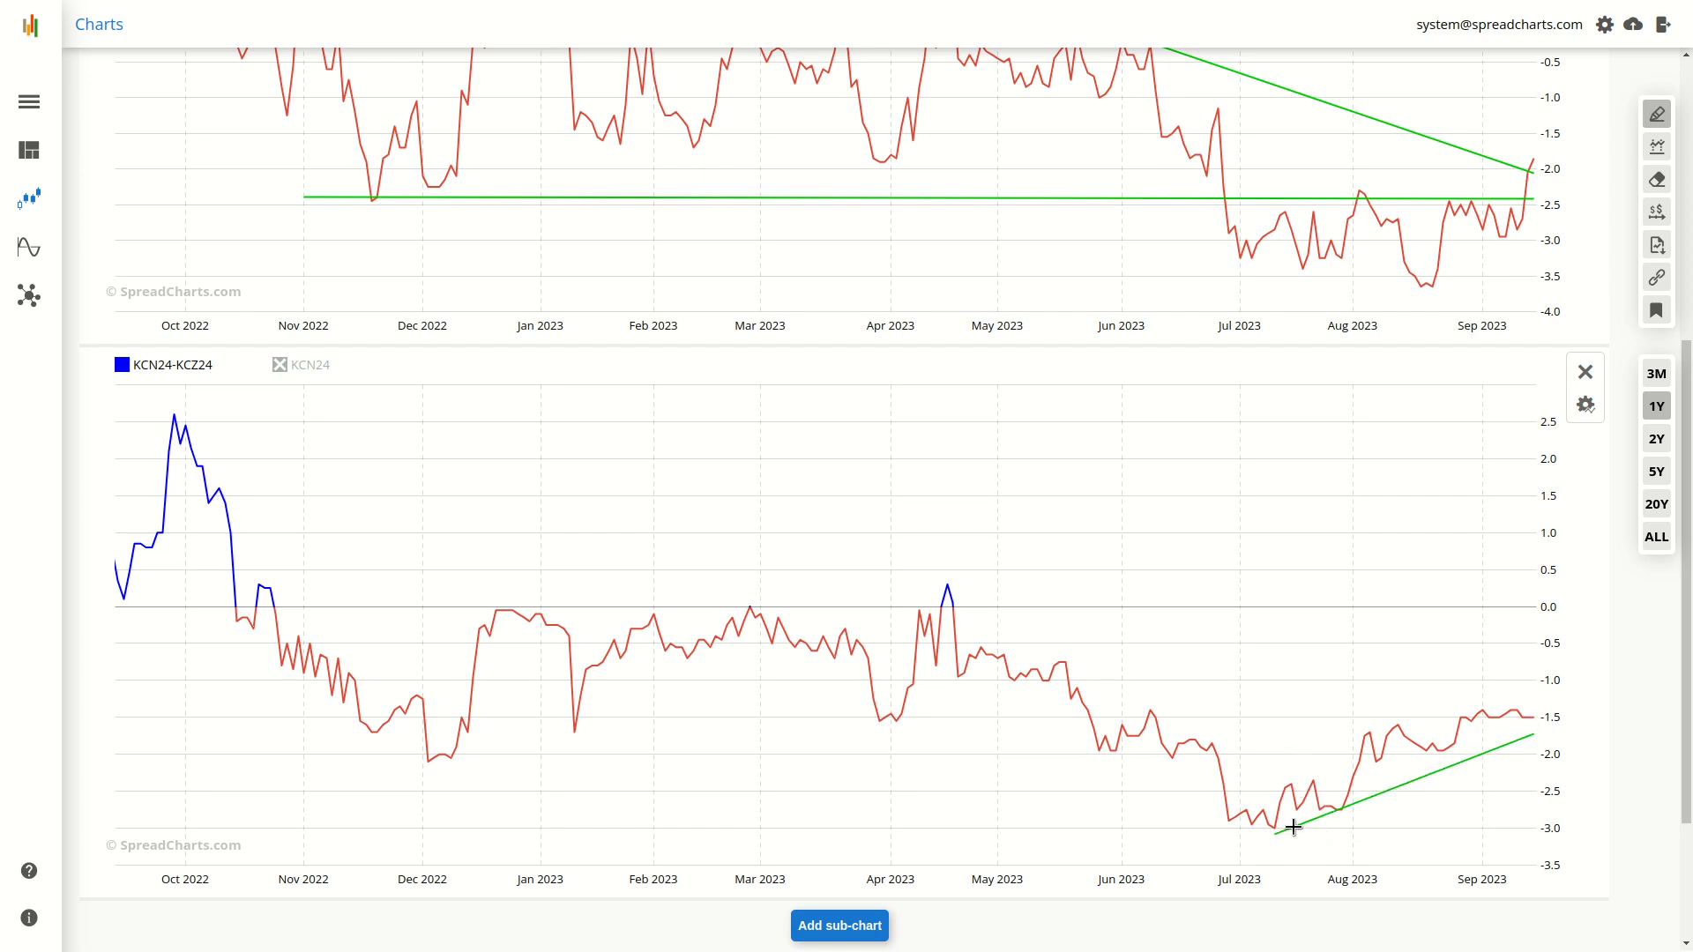
click(281, 366)
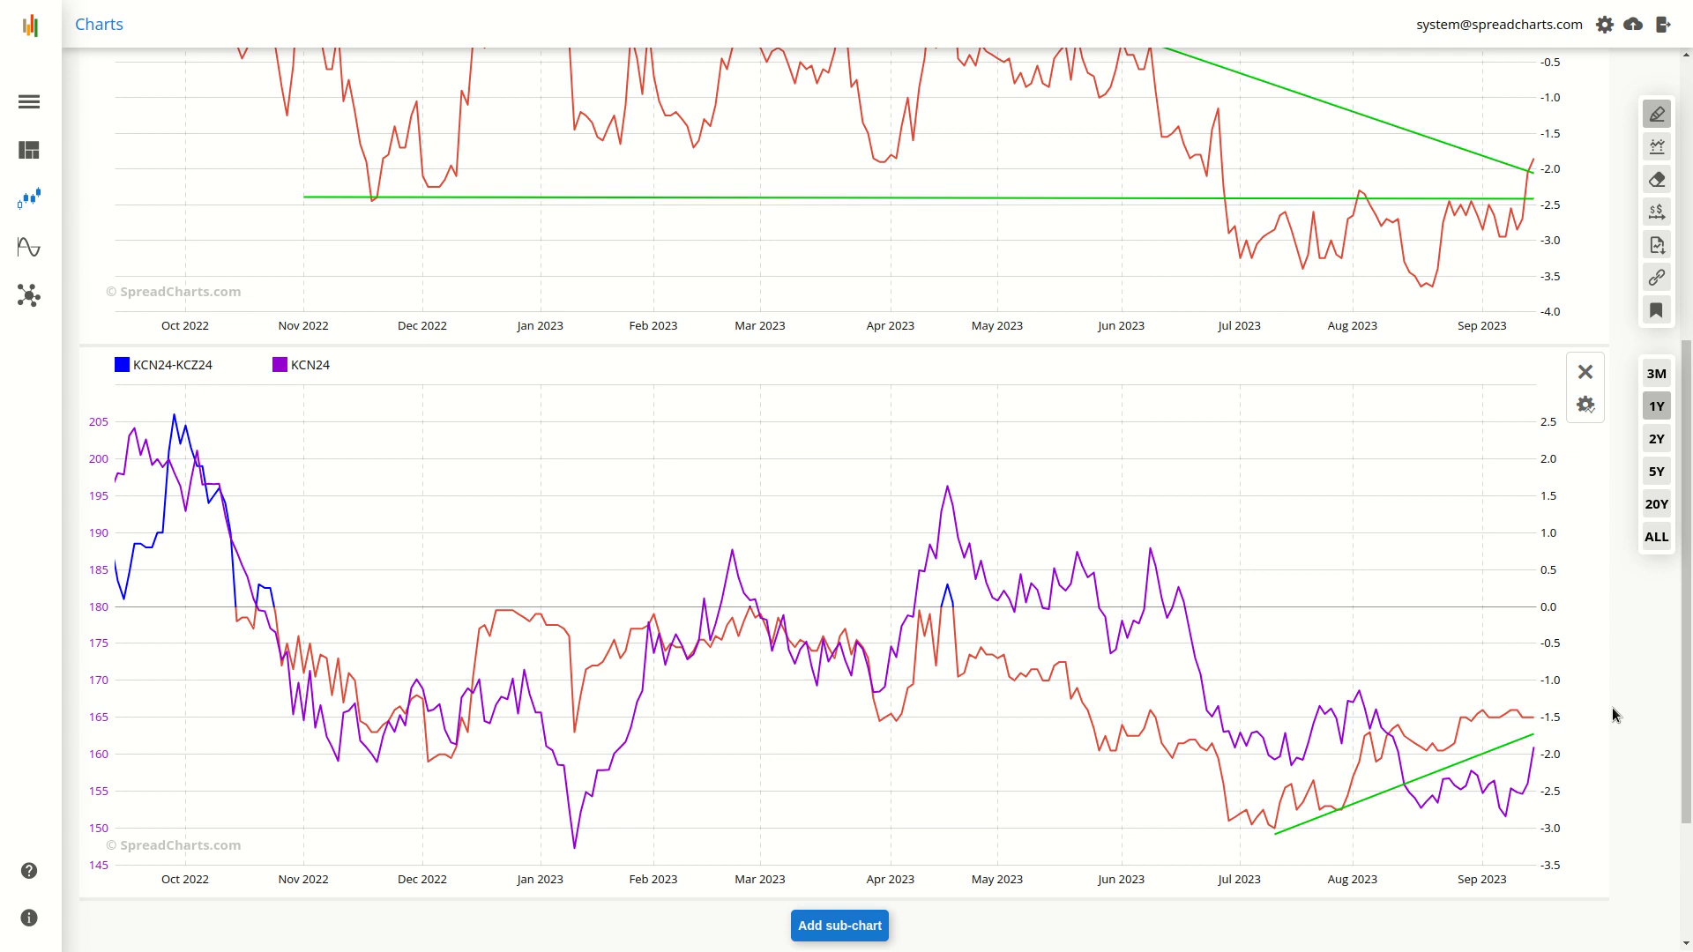
scroll(1612, 707, up, 6)
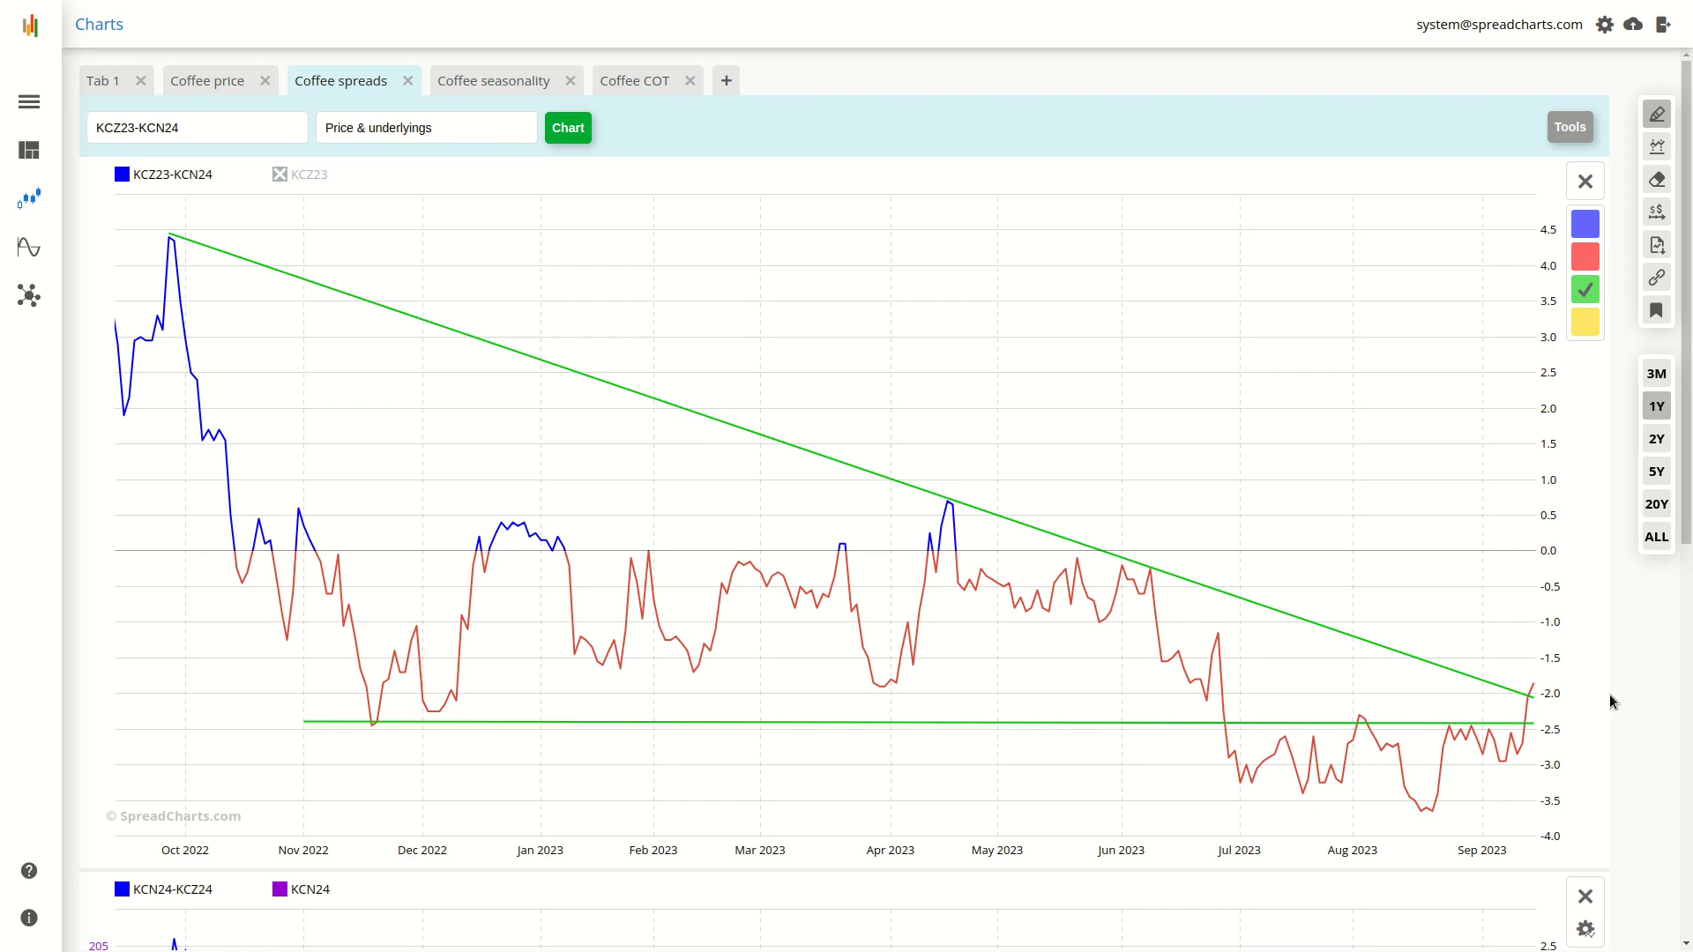
- On Coffee COT, show only speculators' net positions, comparing 20Y and 2Y before settling on 5Y
click(641, 85)
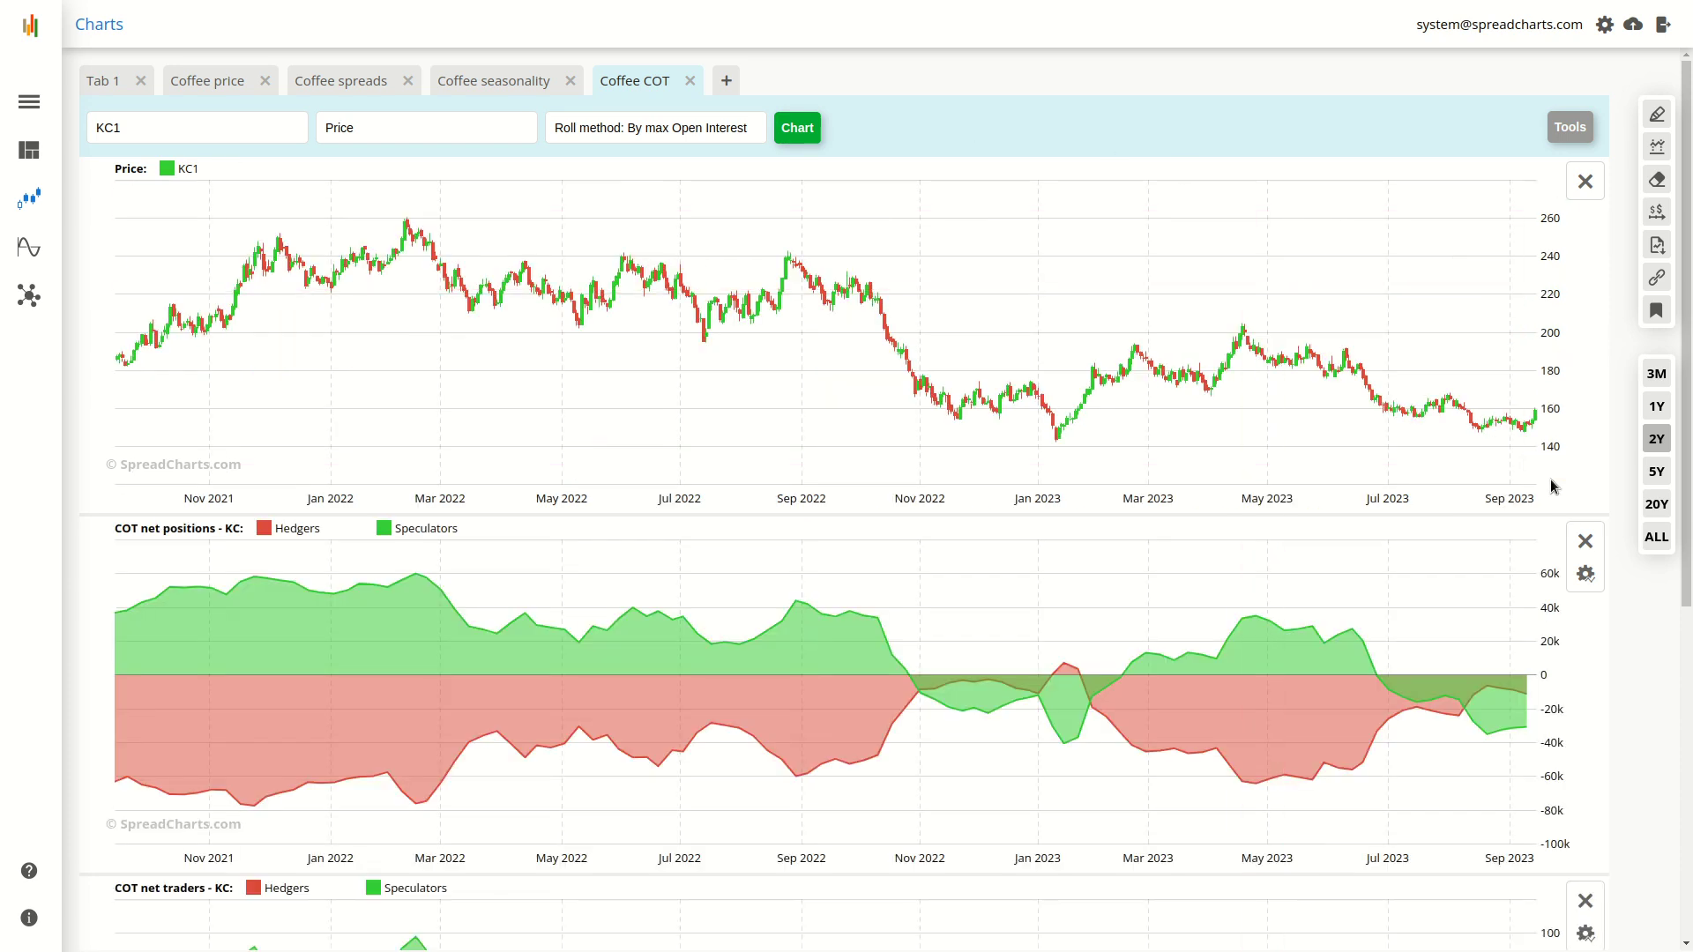
click(1656, 471)
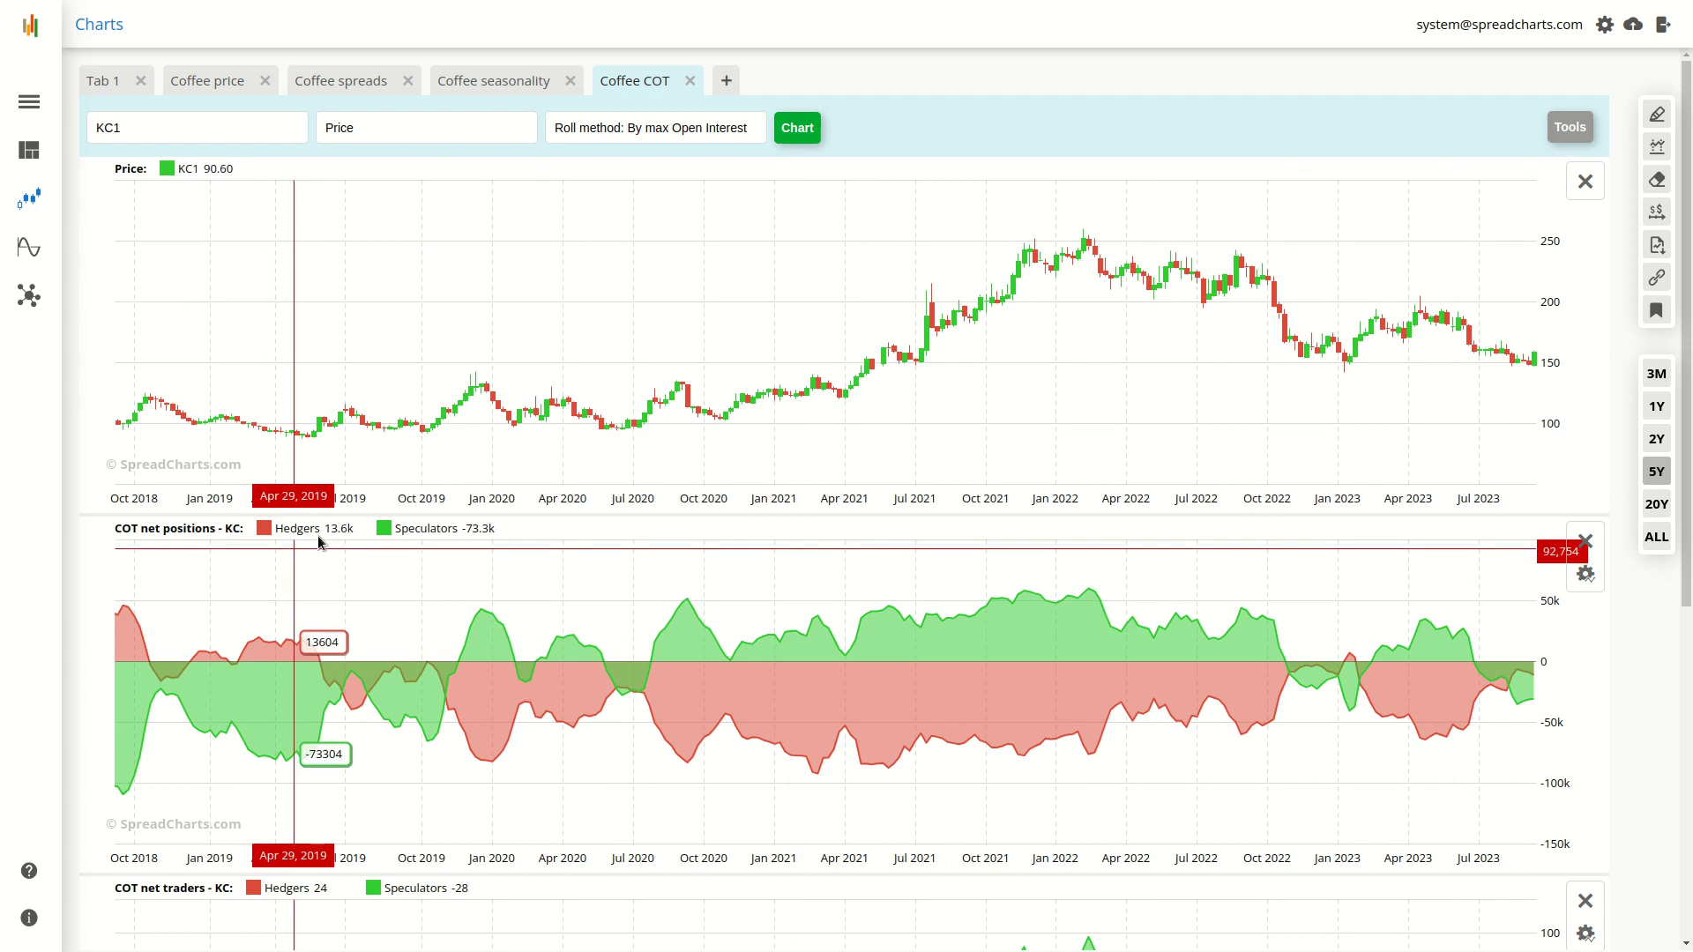
click(392, 528)
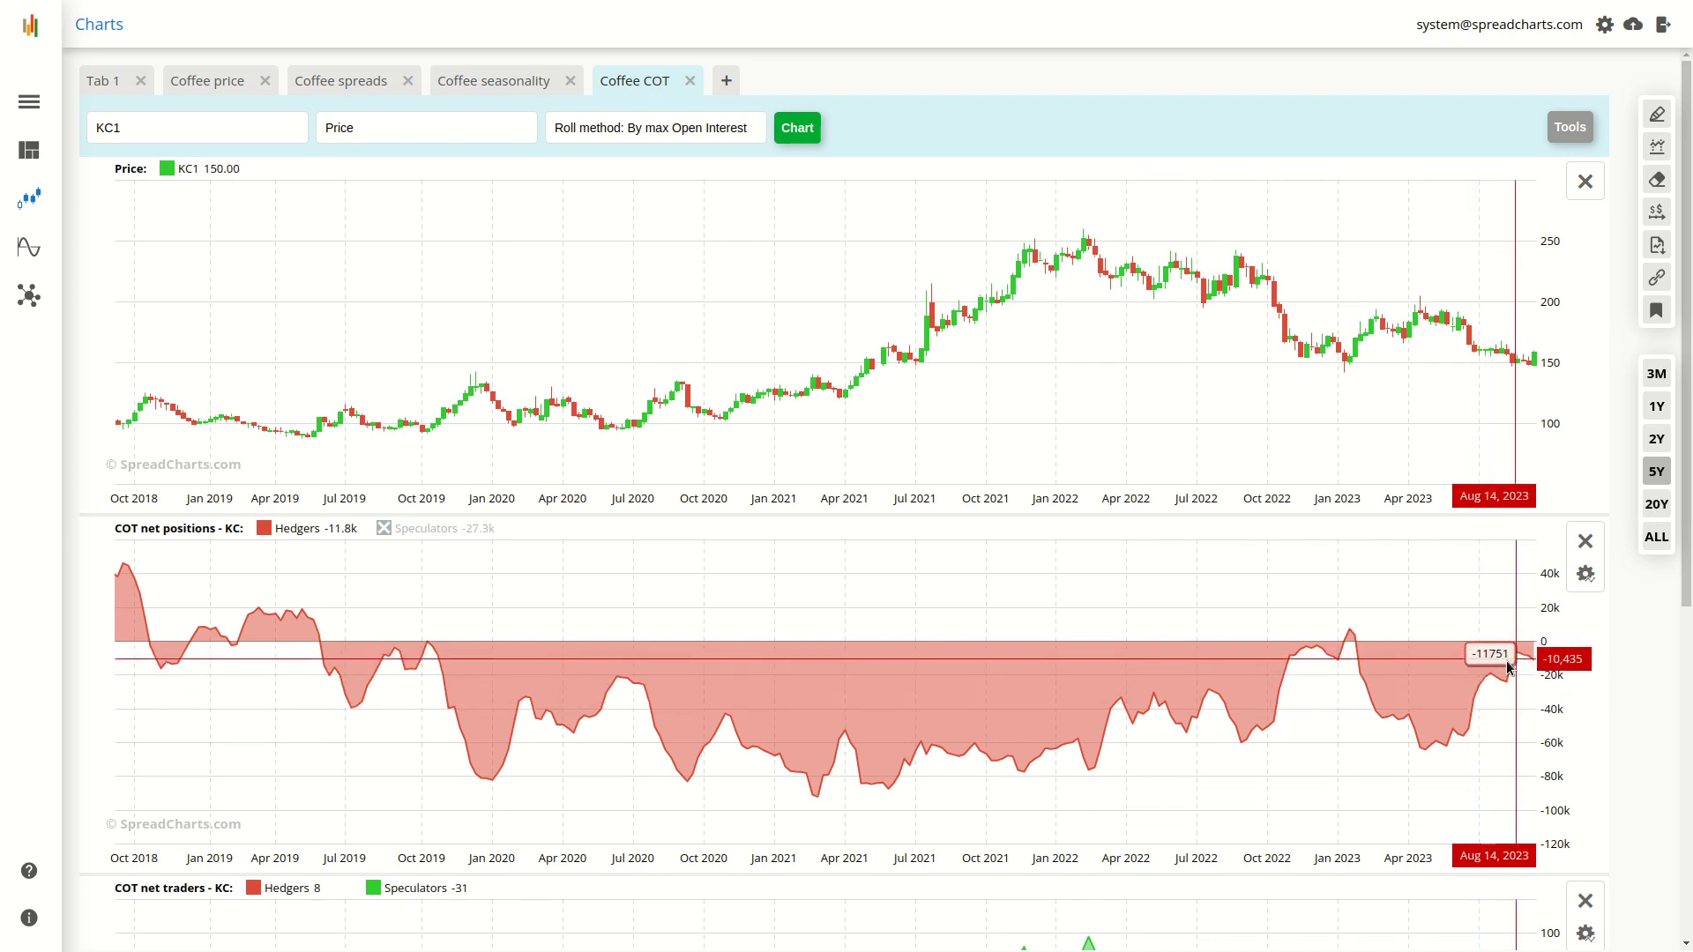
click(1656, 503)
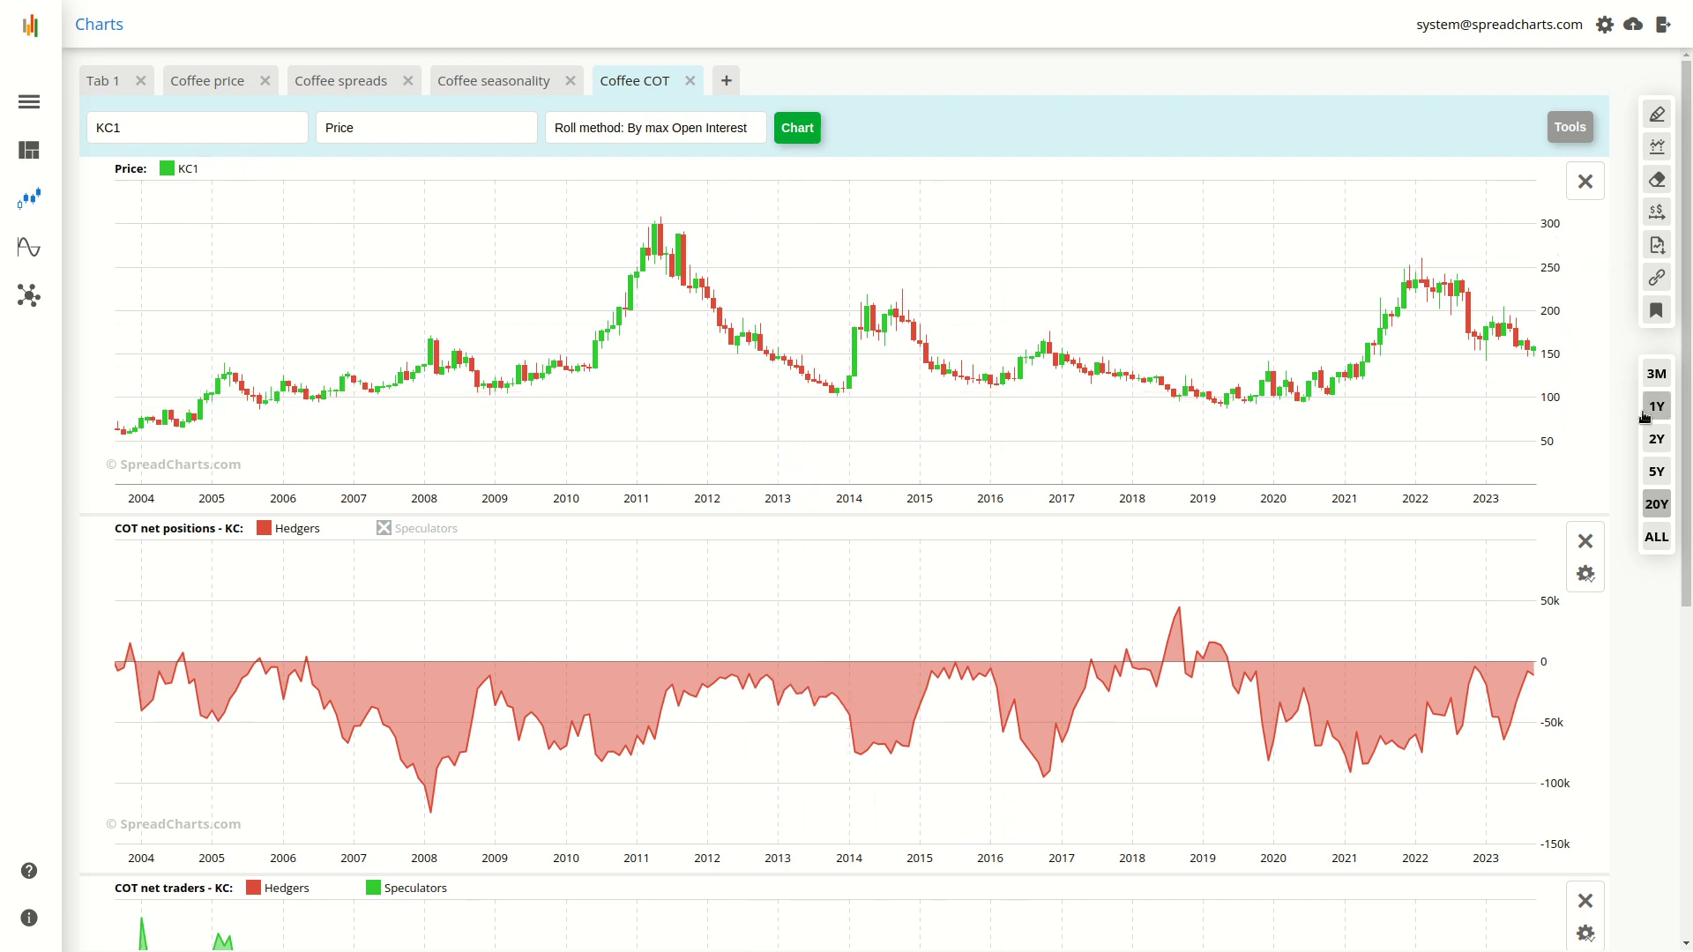
click(297, 529)
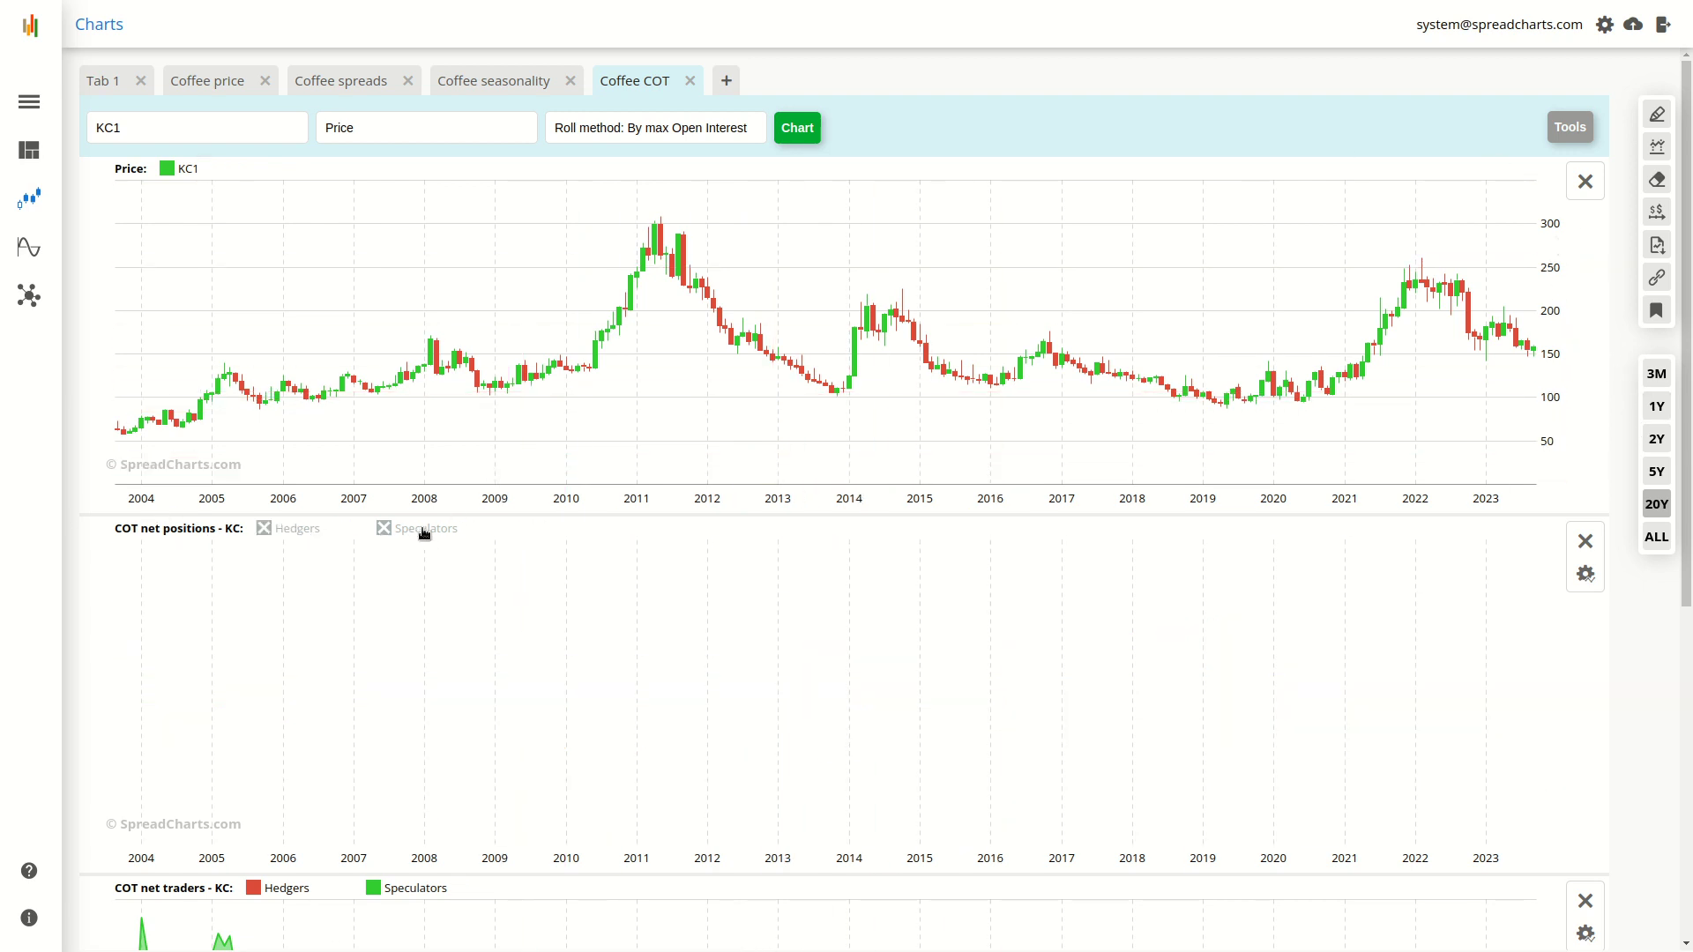
click(424, 530)
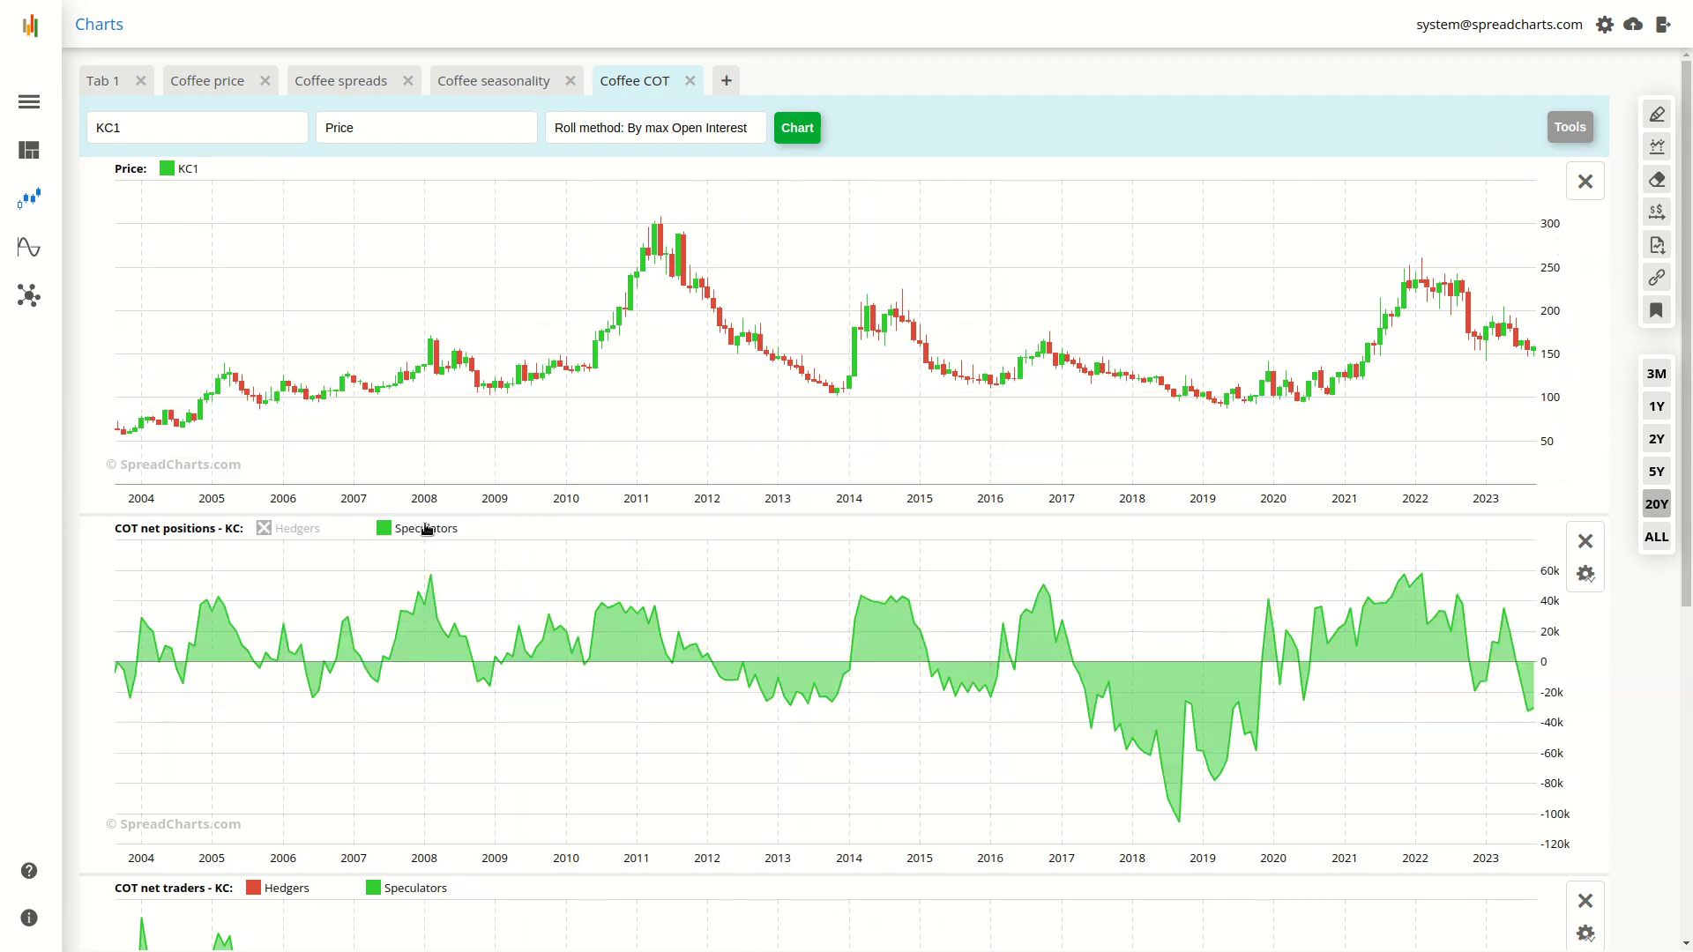
click(1655, 441)
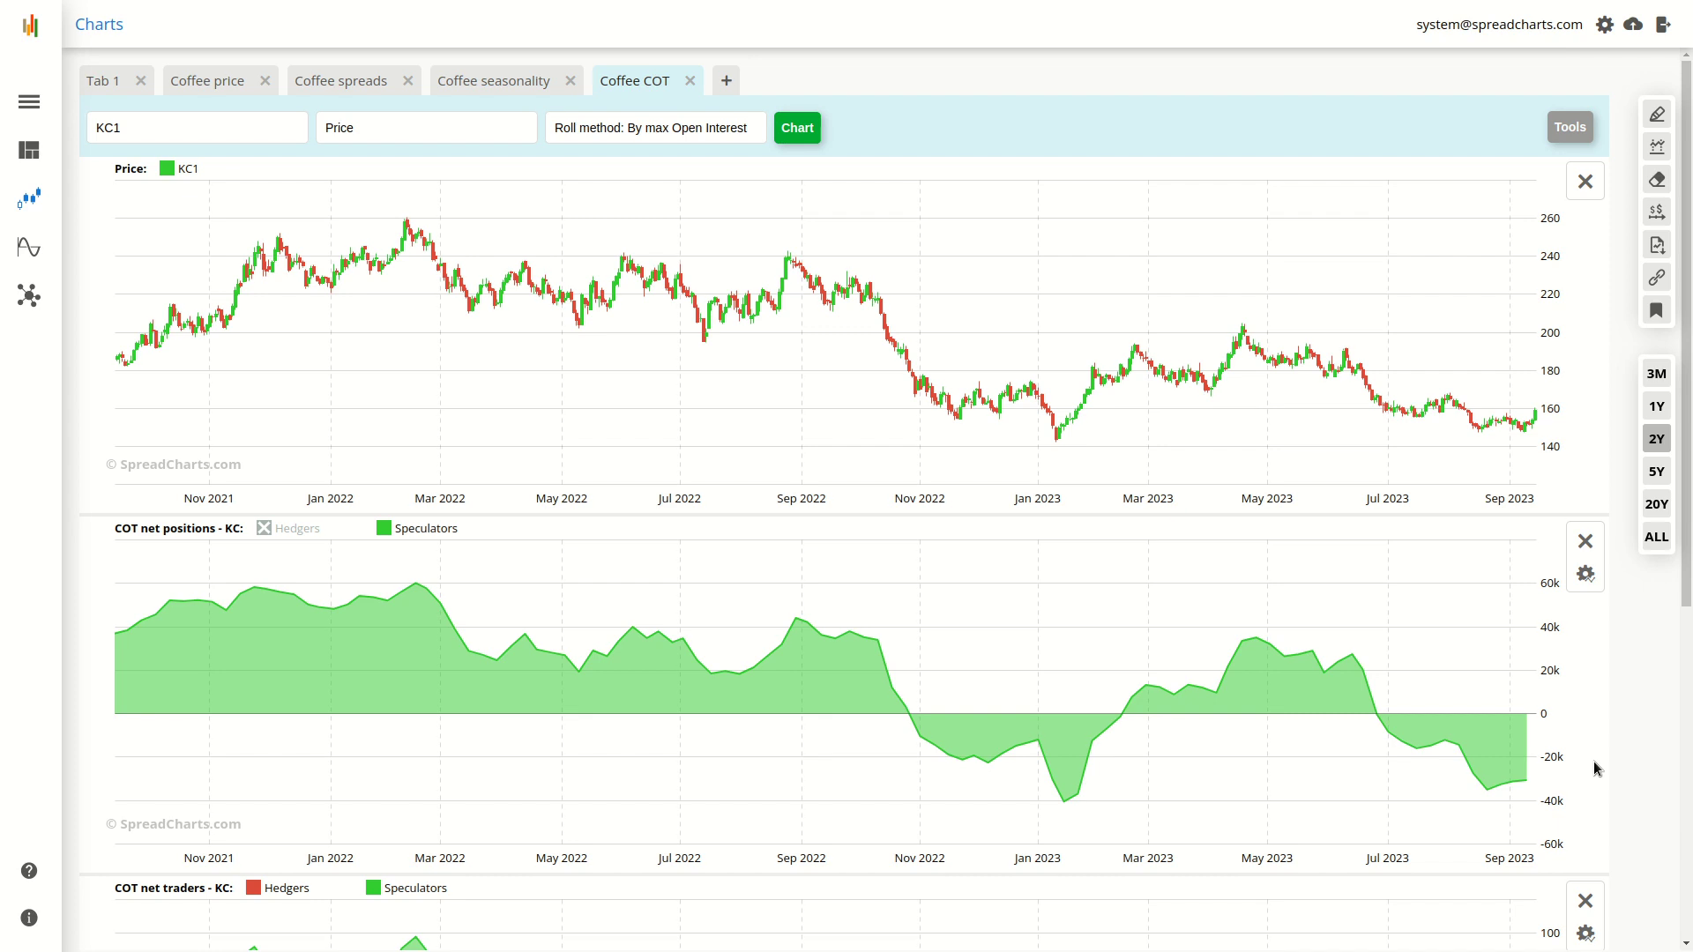
click(1657, 472)
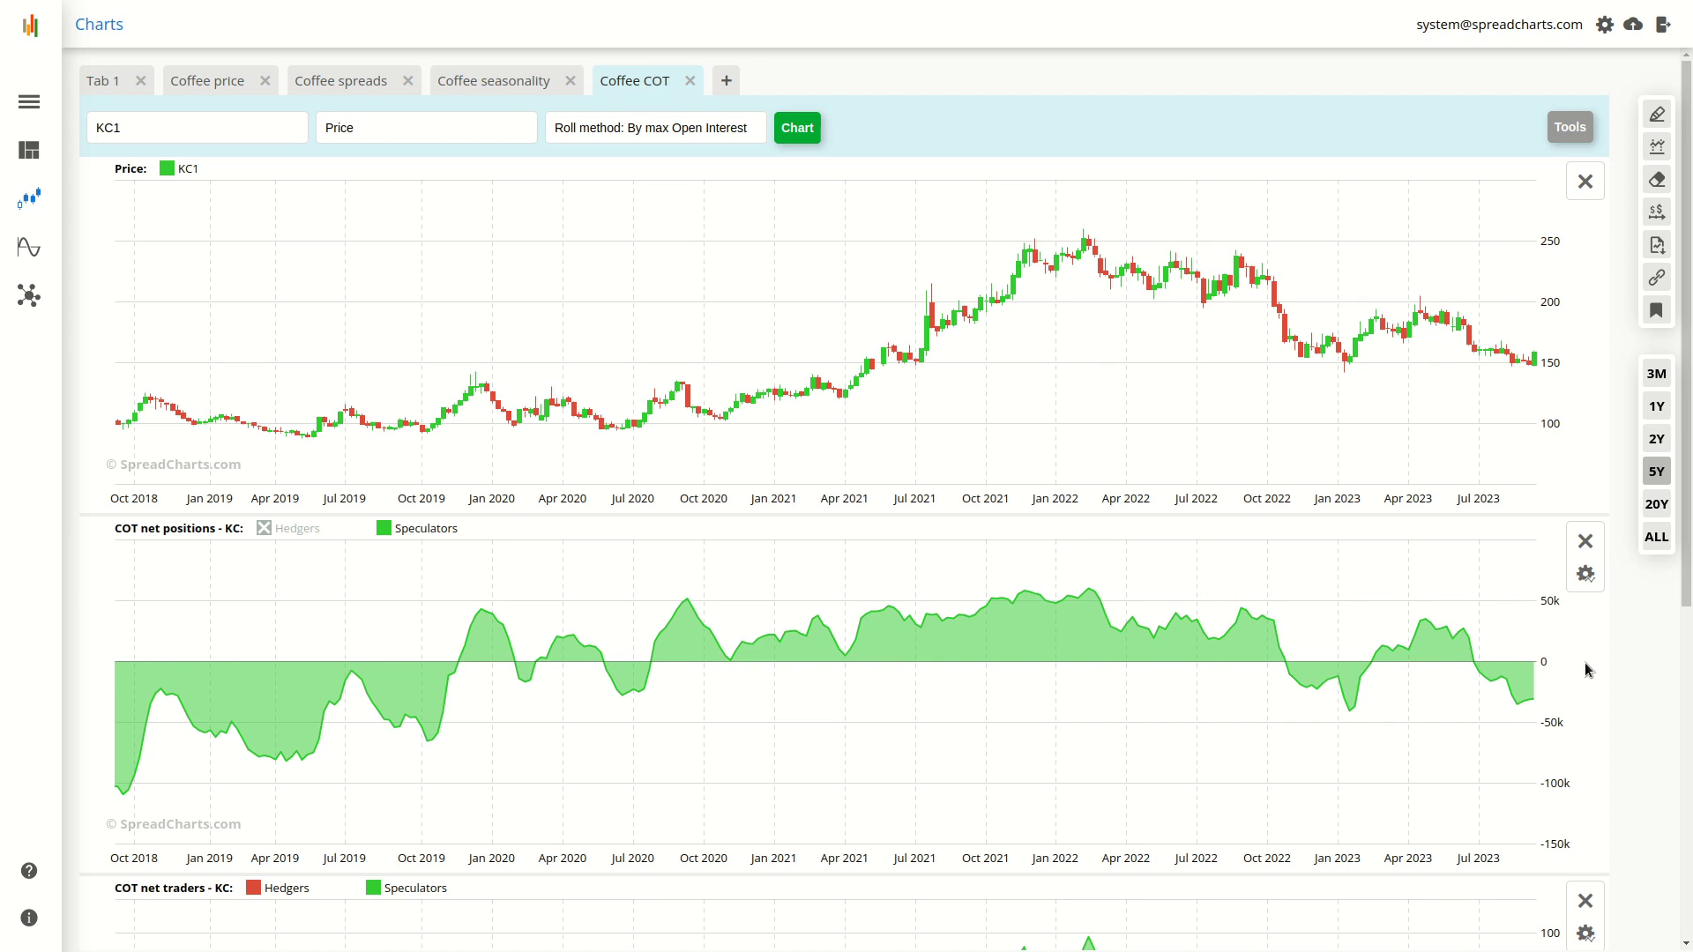
- Remove the COT net positions panel, hide hedgers from net traders, and narrow to one year
scroll(1584, 663, down, 5)
scroll(1585, 663, up, 5)
click(1576, 544)
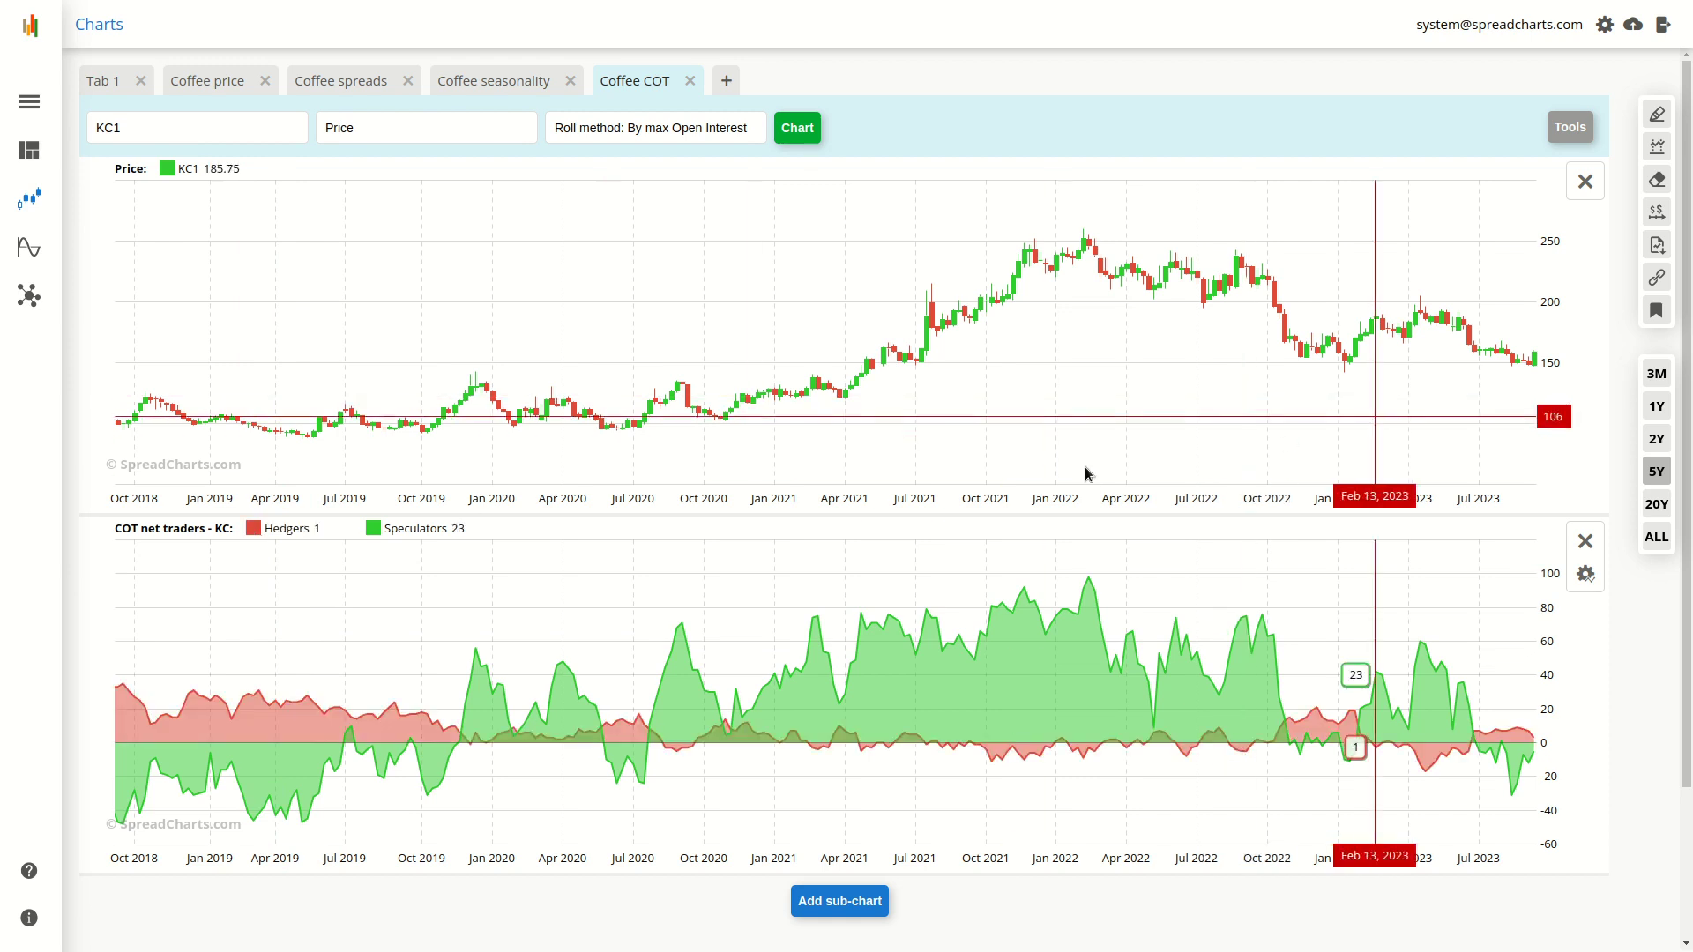
click(253, 529)
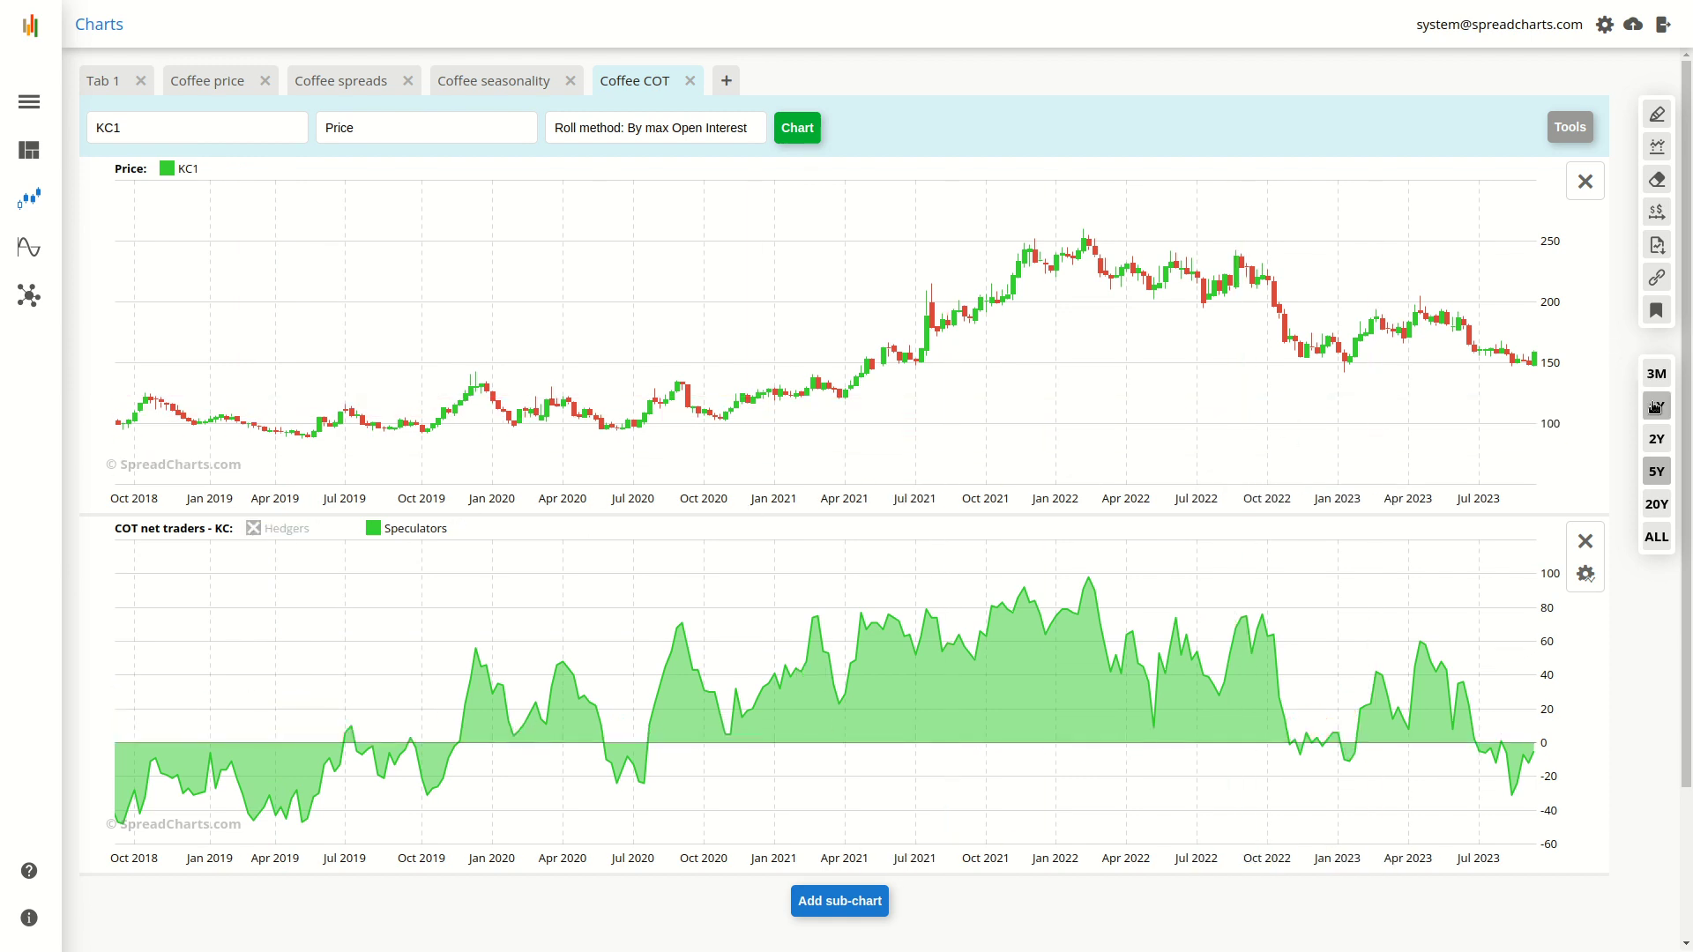
click(1654, 406)
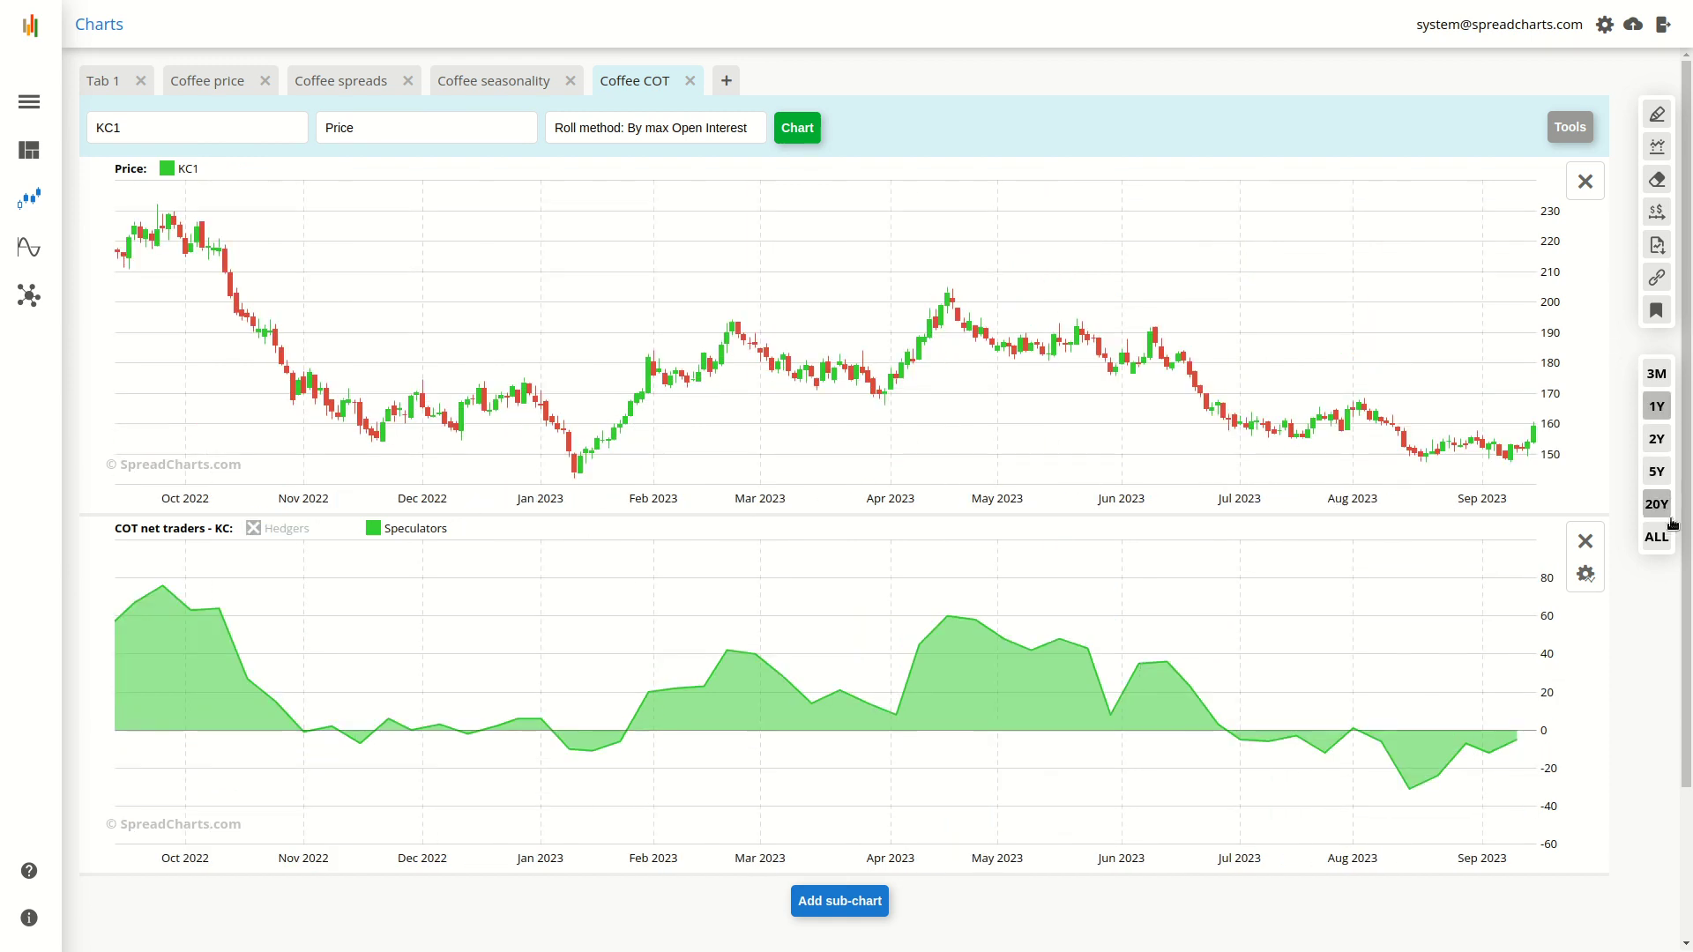
- Draw a flat KC1 support line at Aug–Sep 2023 lows and a rising line under speculators' trader count
click(1657, 114)
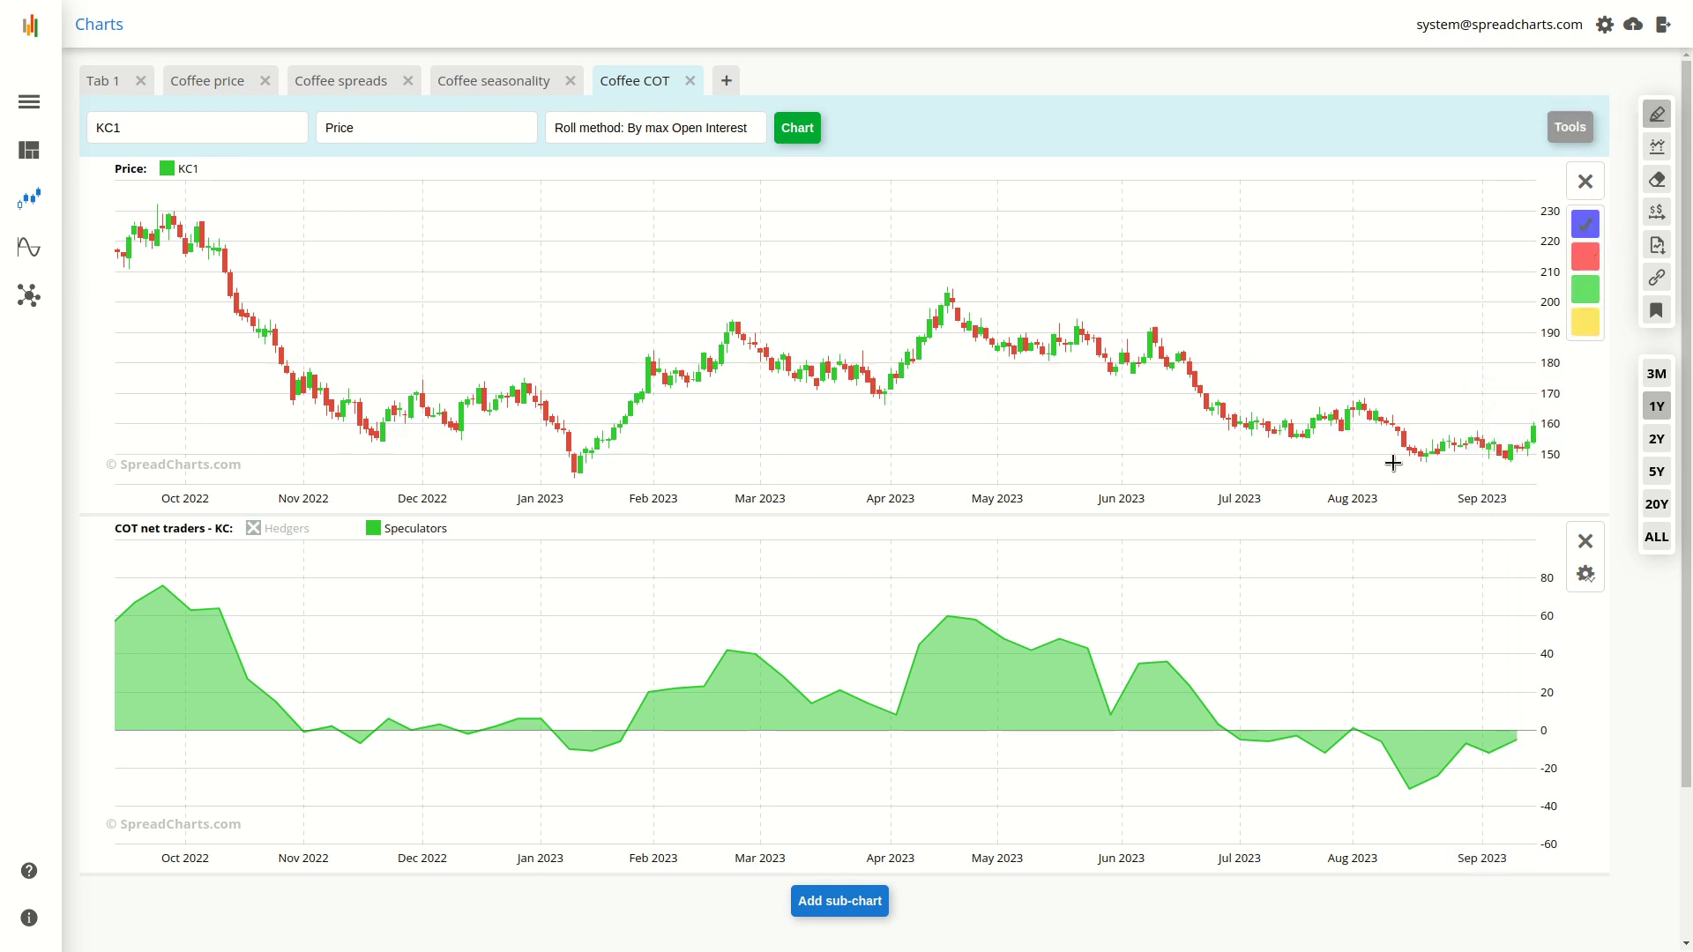
drag(1389, 459, 1557, 460)
drag(1401, 799, 1532, 741)
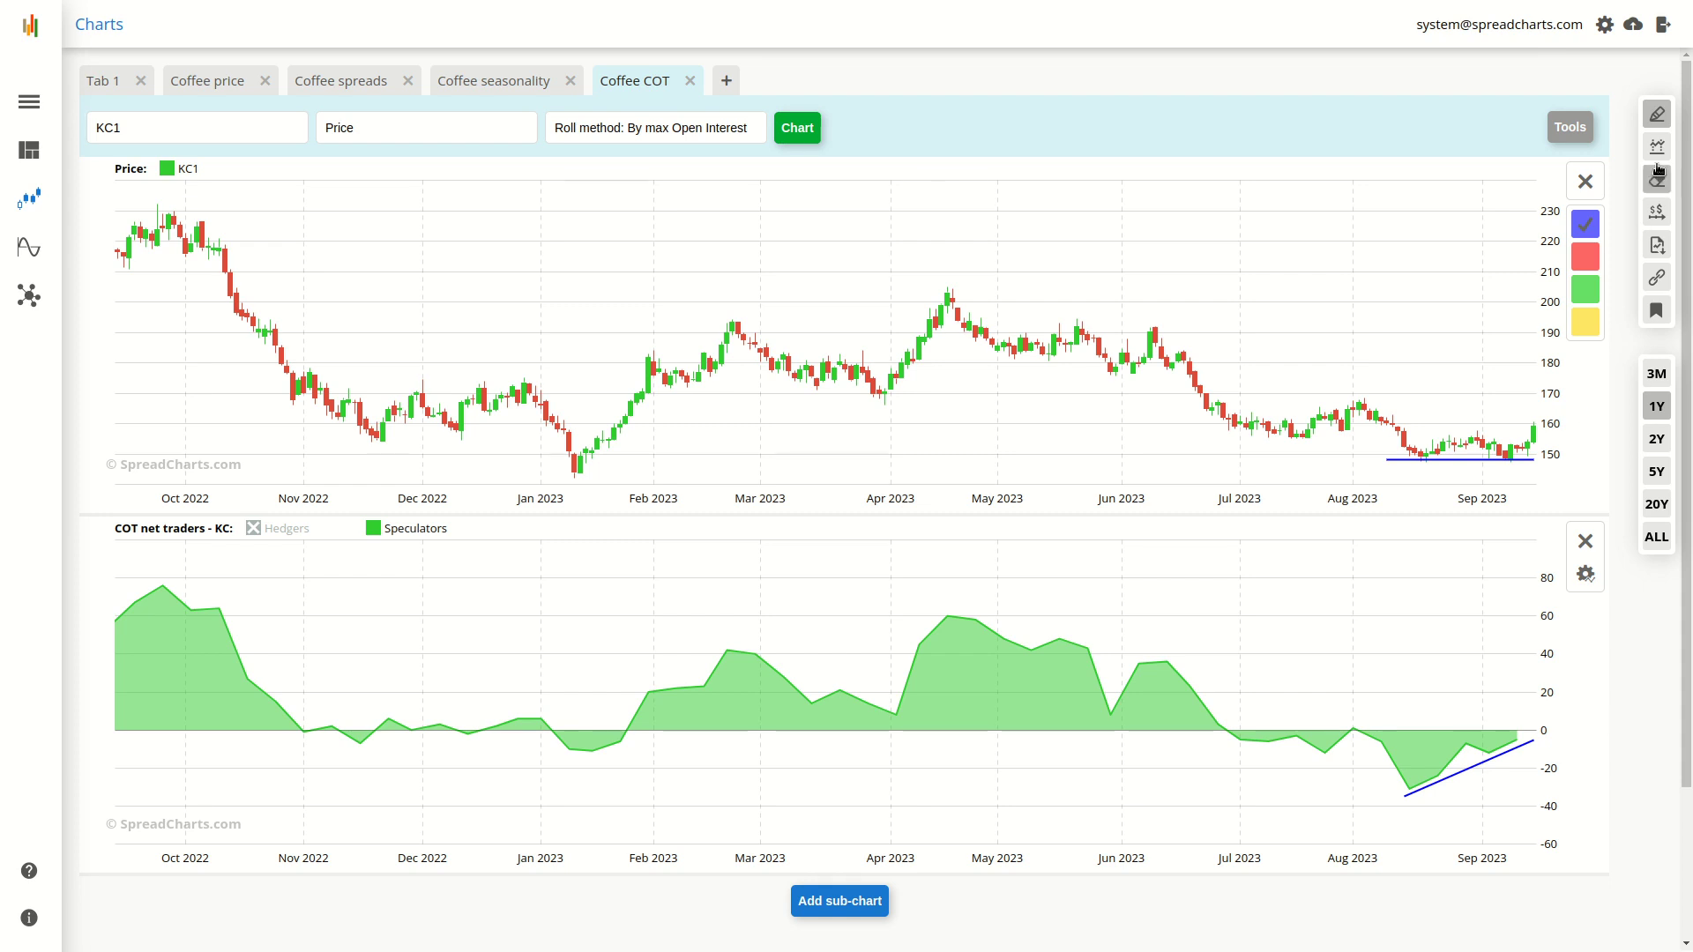
click(1657, 115)
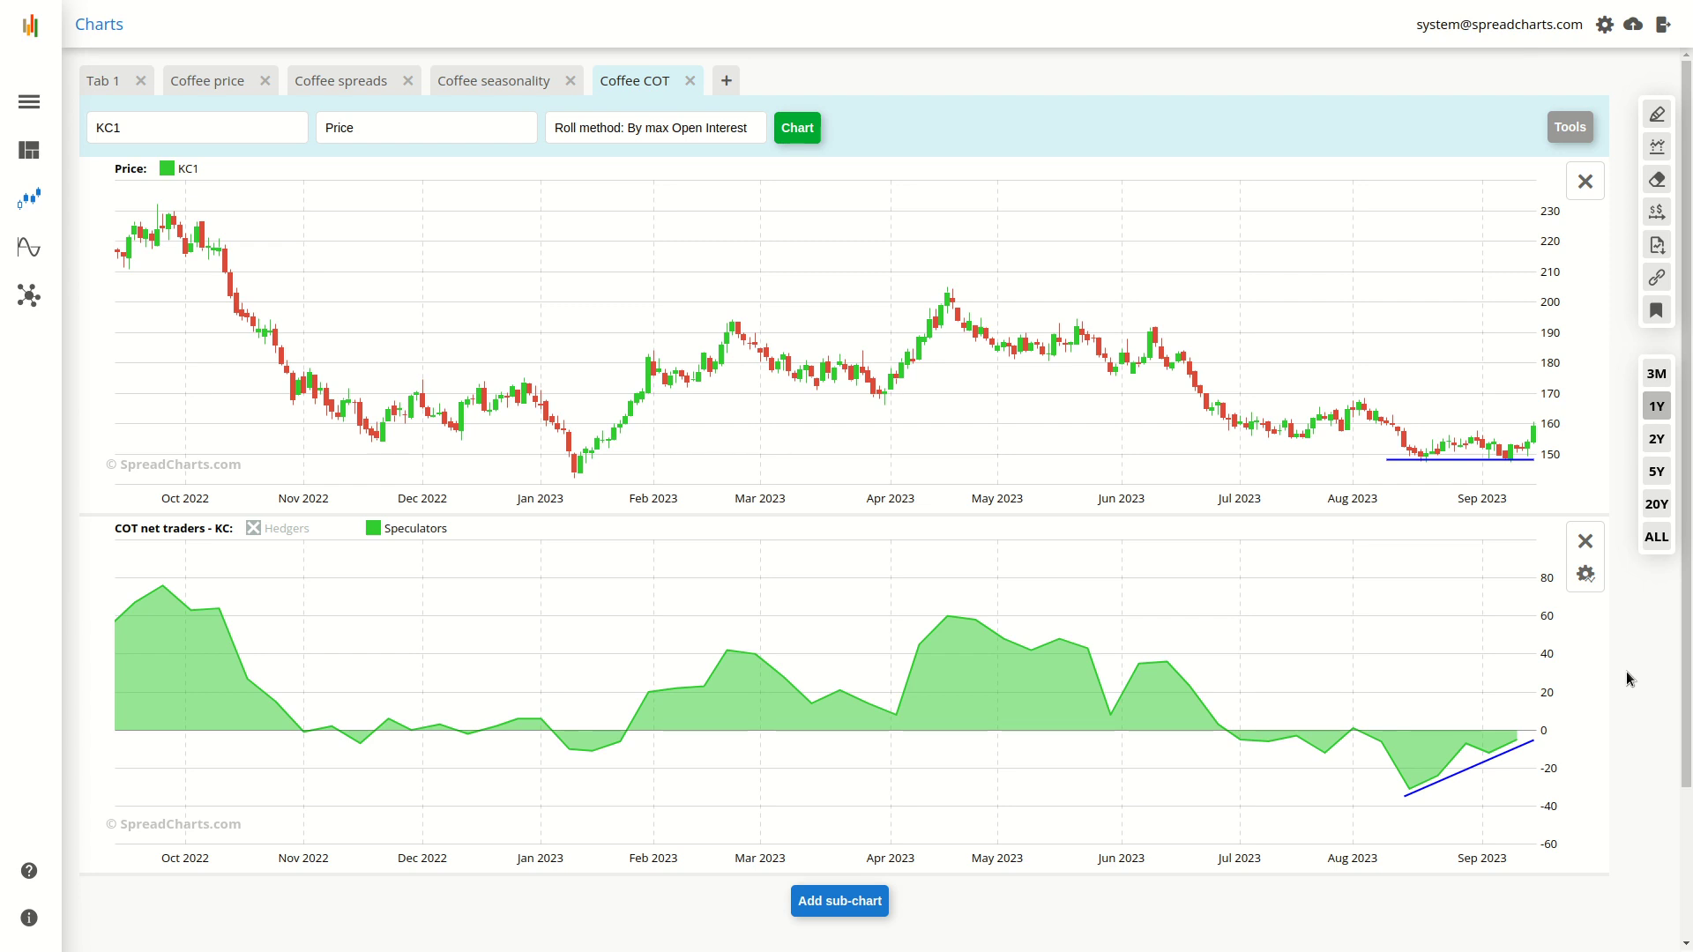
- Review the KCH24 seasonality, then return to the one-year KC1 chart with its descending trend line
click(509, 85)
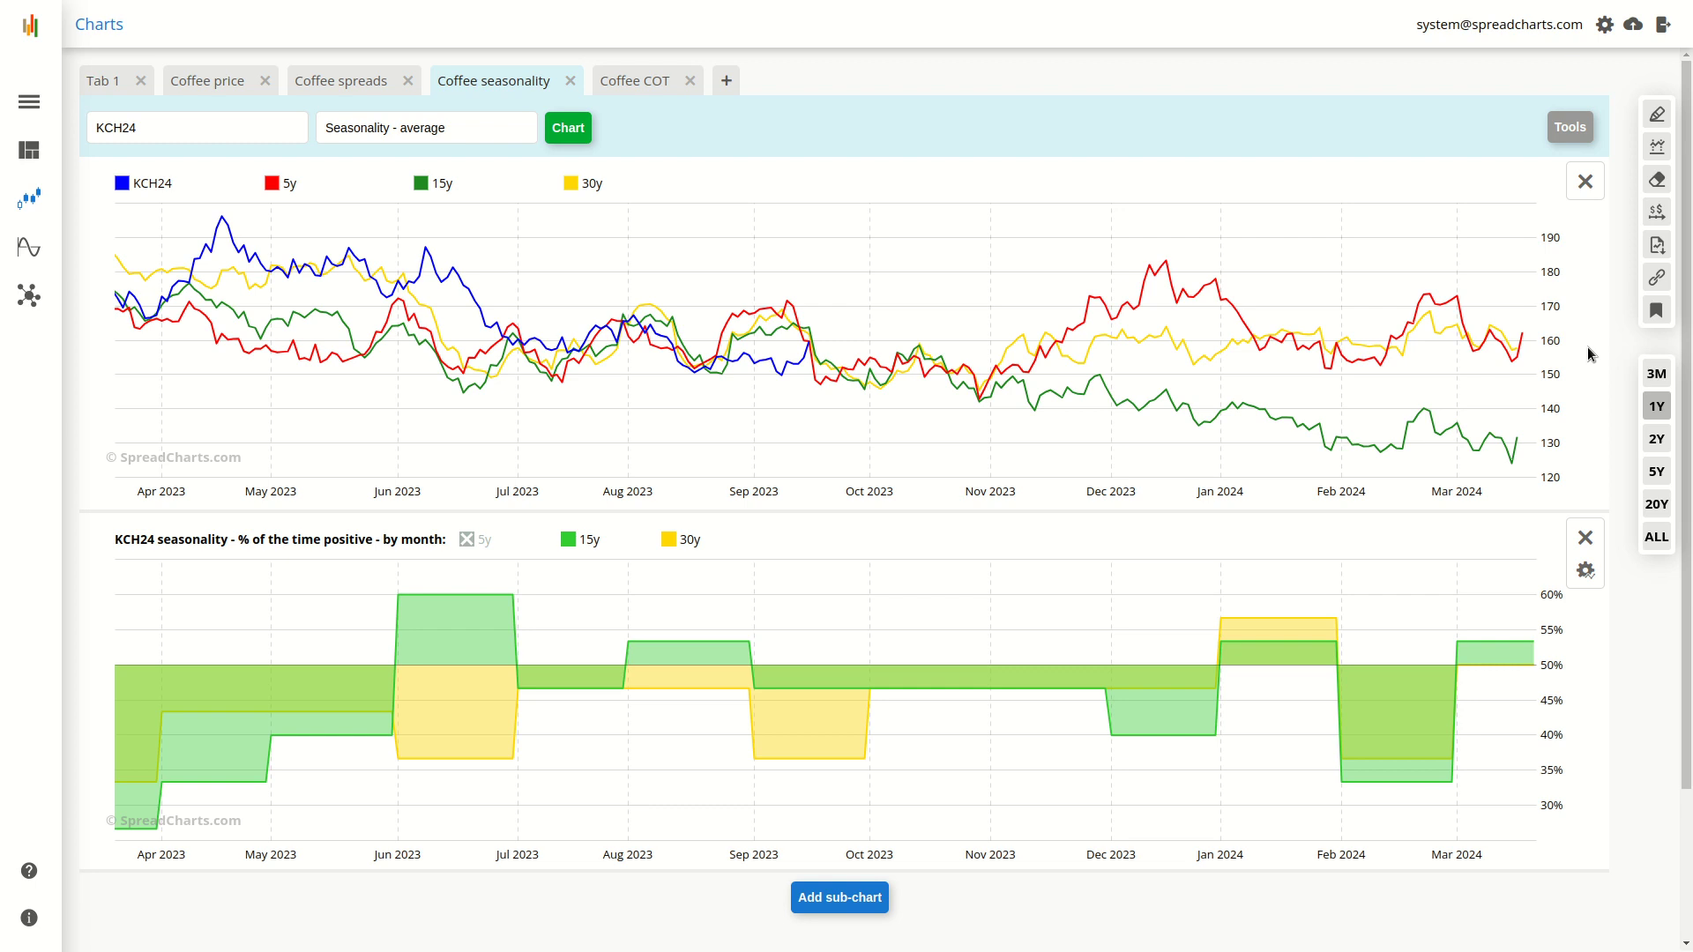
click(188, 81)
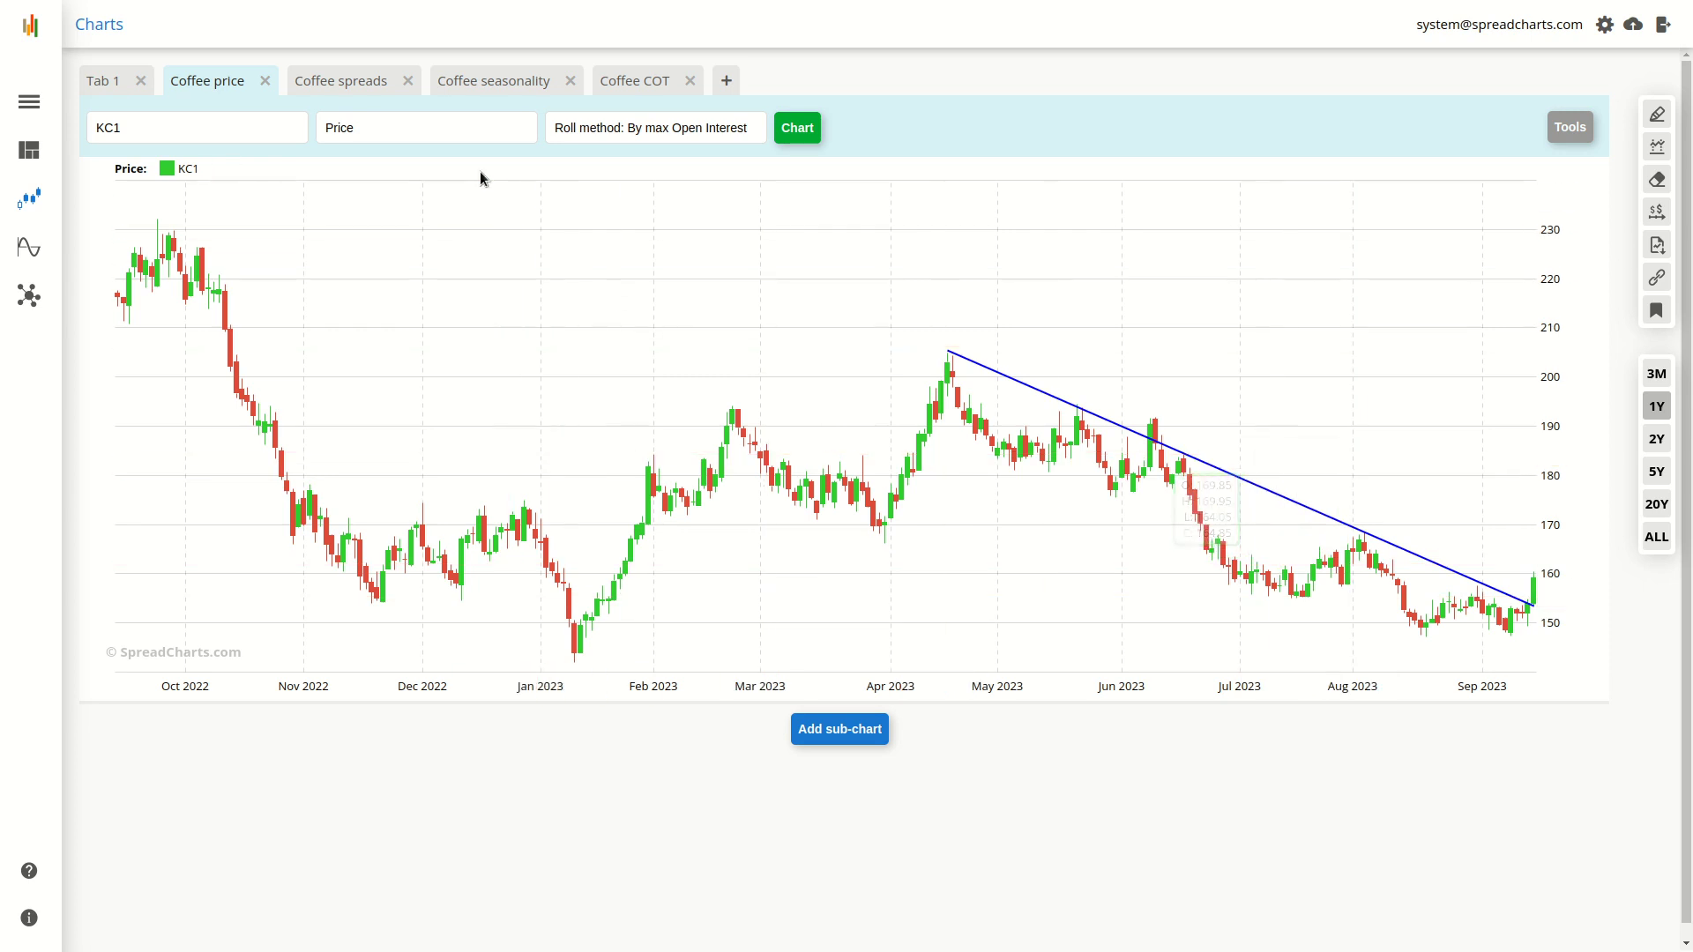
- Revisit Coffee spreads, checking the KCN24-KCZ24 chart below before returning to the KCZ23-KCN24 lines
click(354, 90)
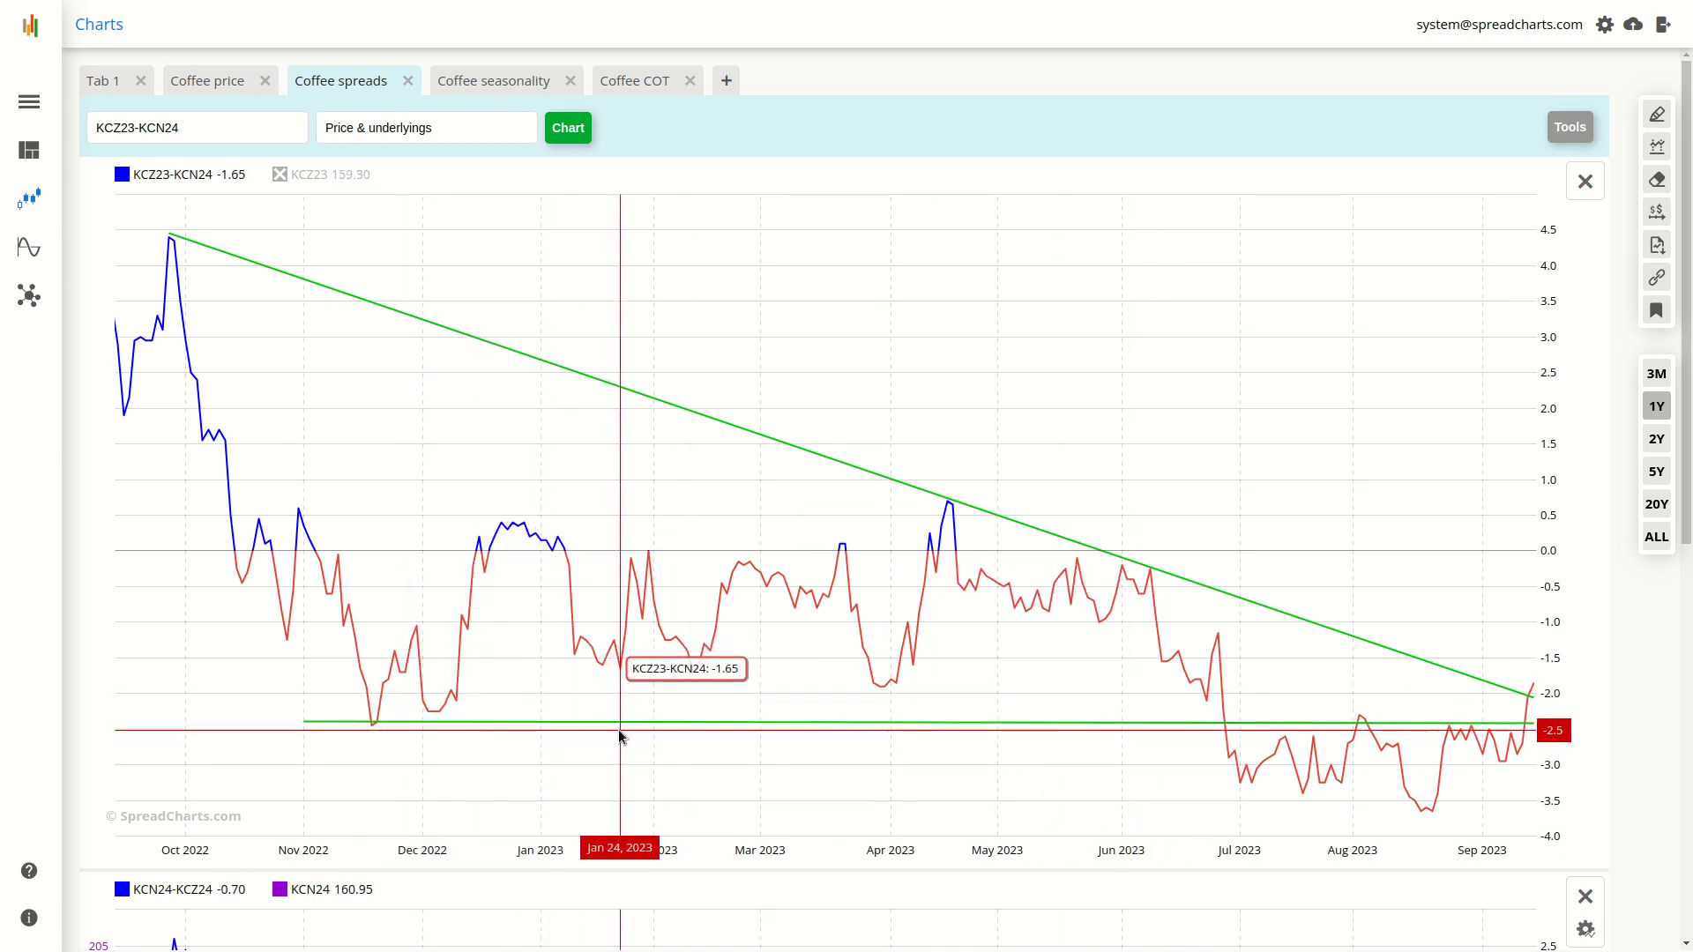
scroll(1018, 532, down, 5)
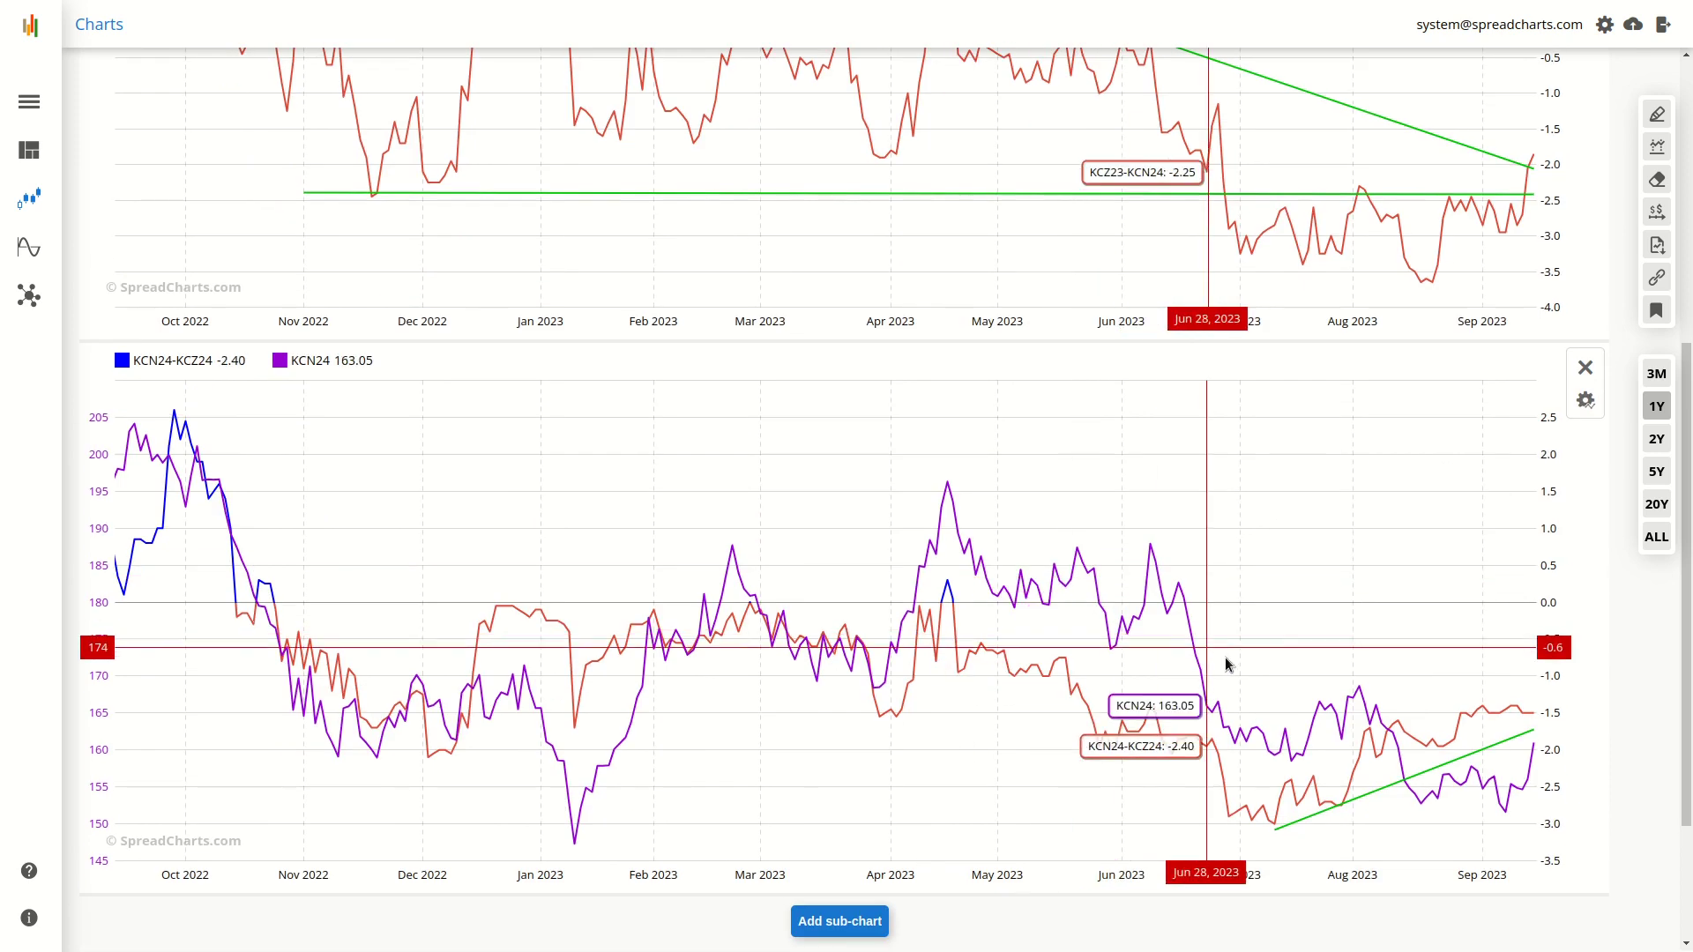
scroll(1345, 655, up, 5)
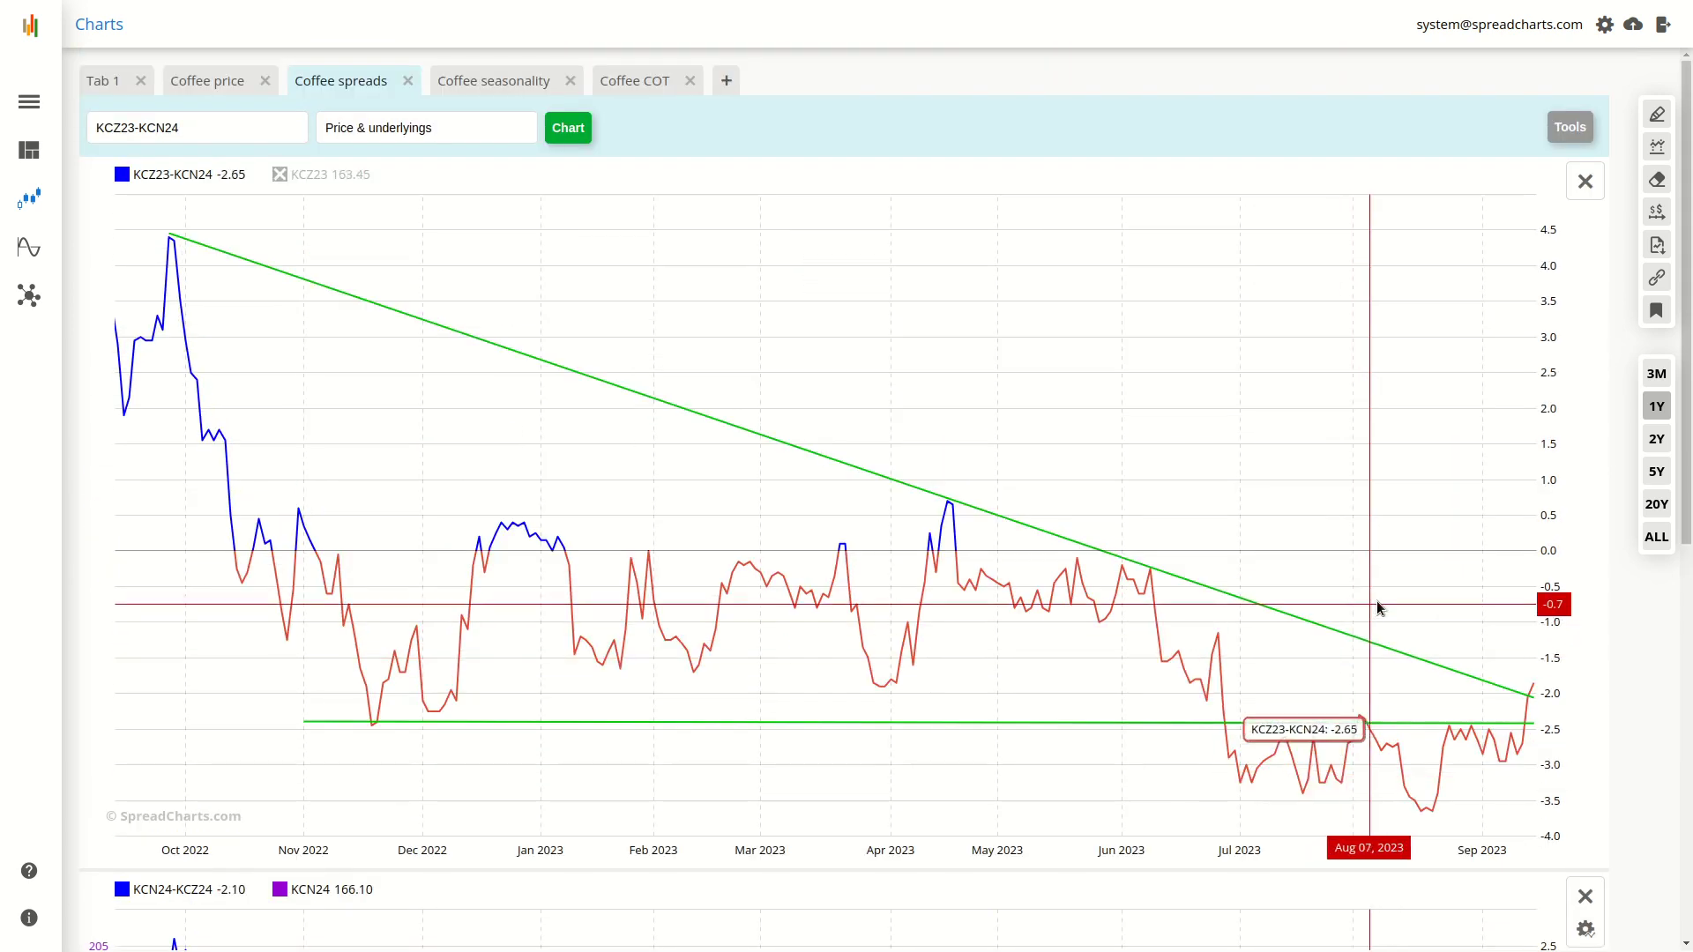